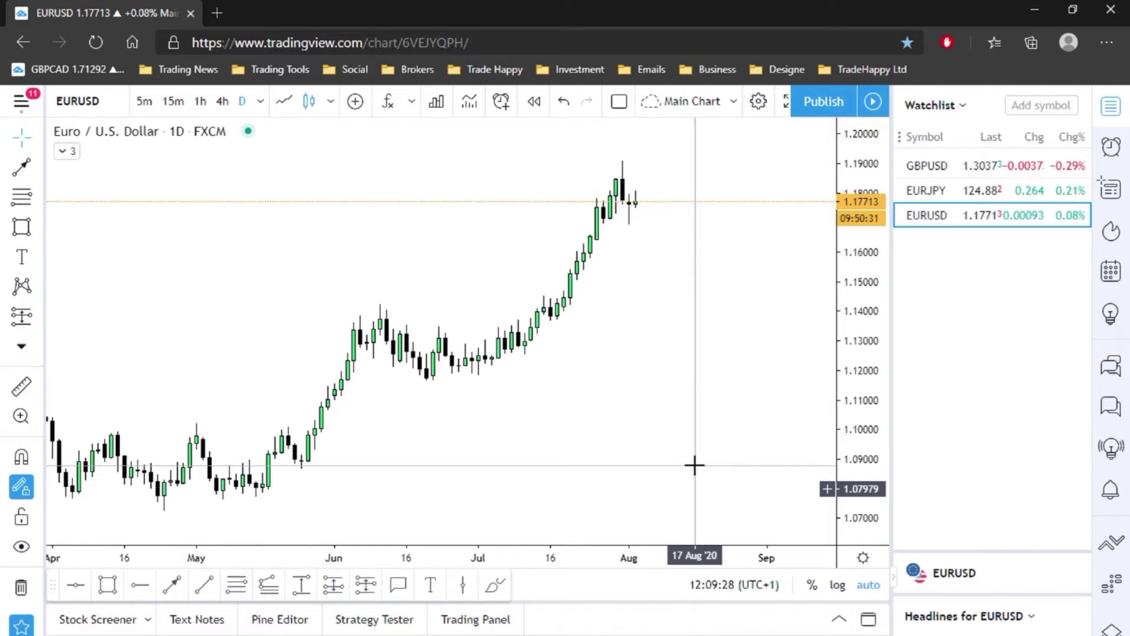
Zoom and pan the daily EURUSD chart to center the July rally peaking near 1.19
scroll(695, 466, up, 3)
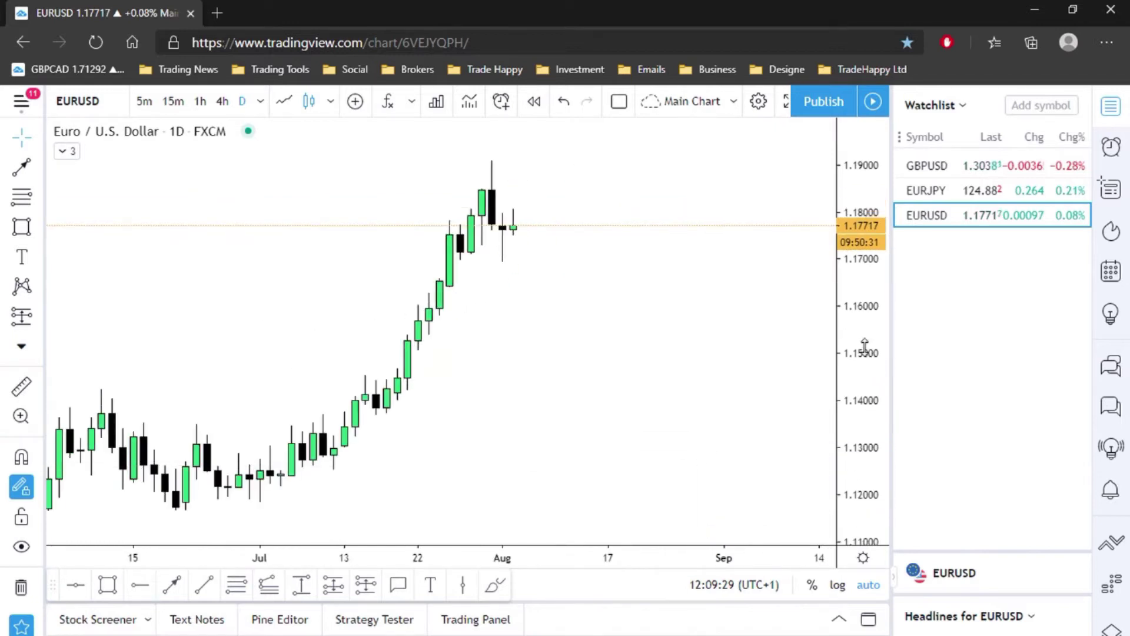
drag(730, 359, 766, 439)
scroll(764, 432, up, 5)
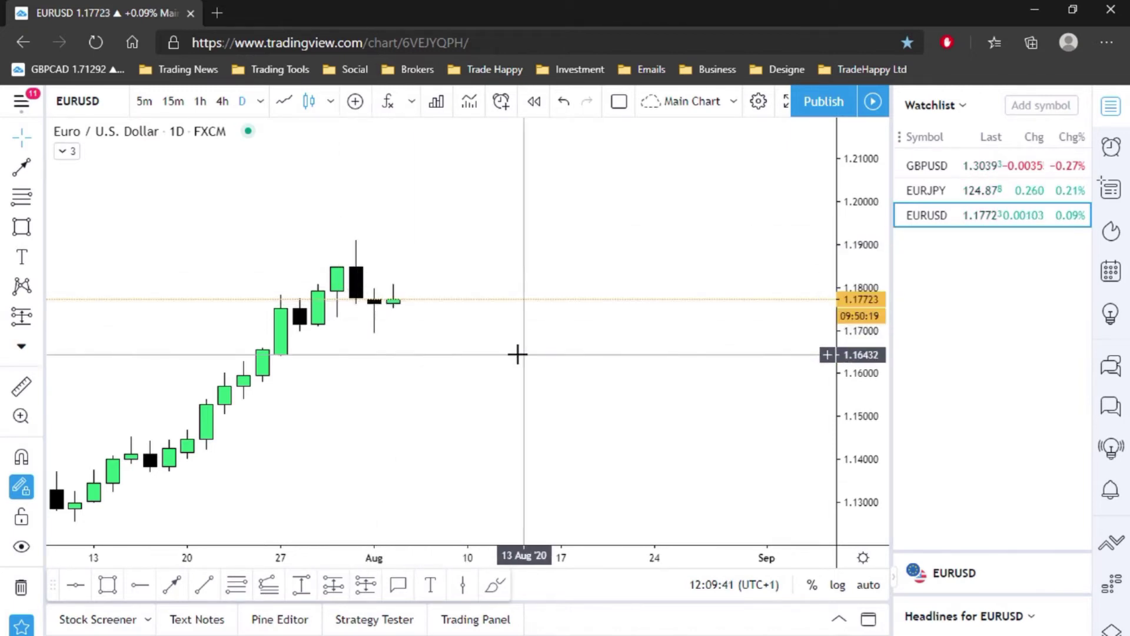
drag(465, 366, 501, 369)
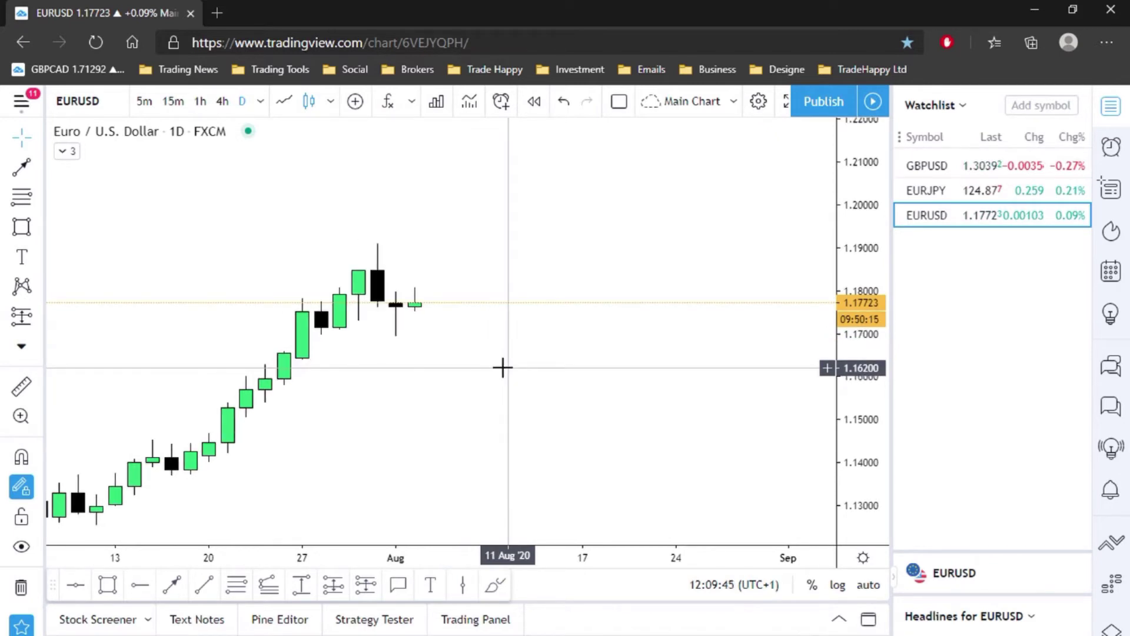
scroll(502, 368, down, 1)
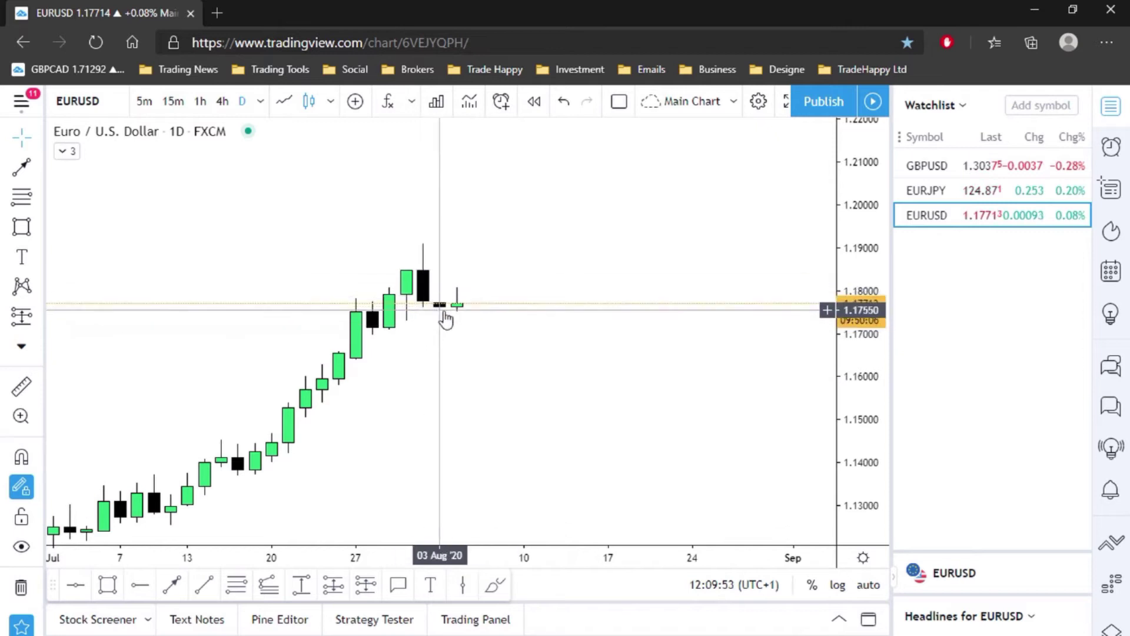
Switch EURUSD to the 4-hour timeframe and zoom in on late July
click(223, 105)
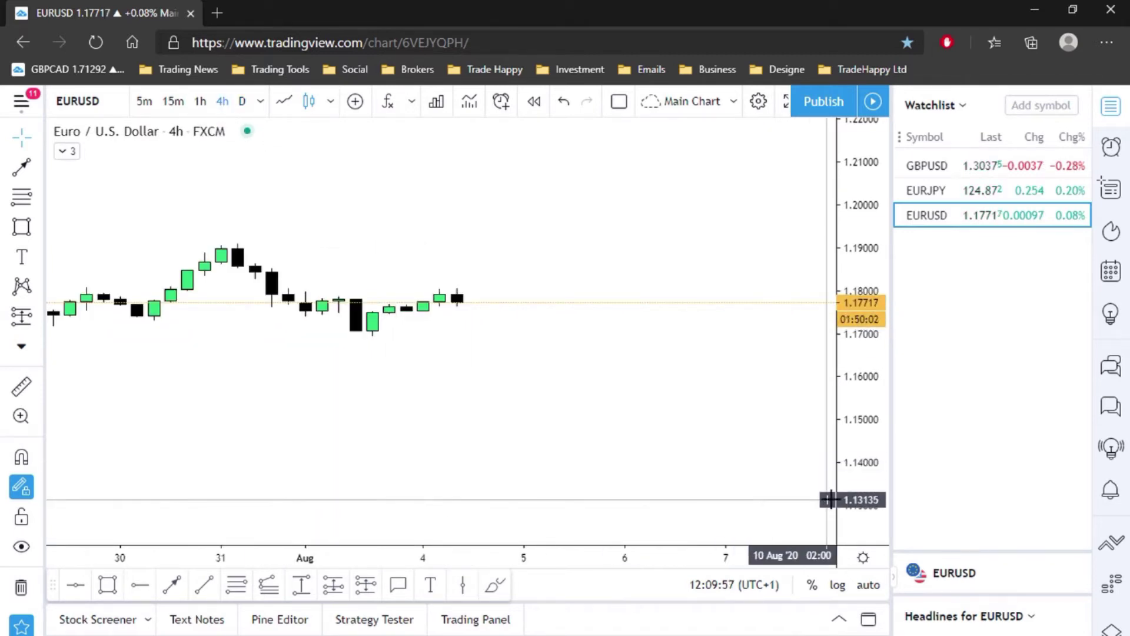
scroll(573, 421, down, 5)
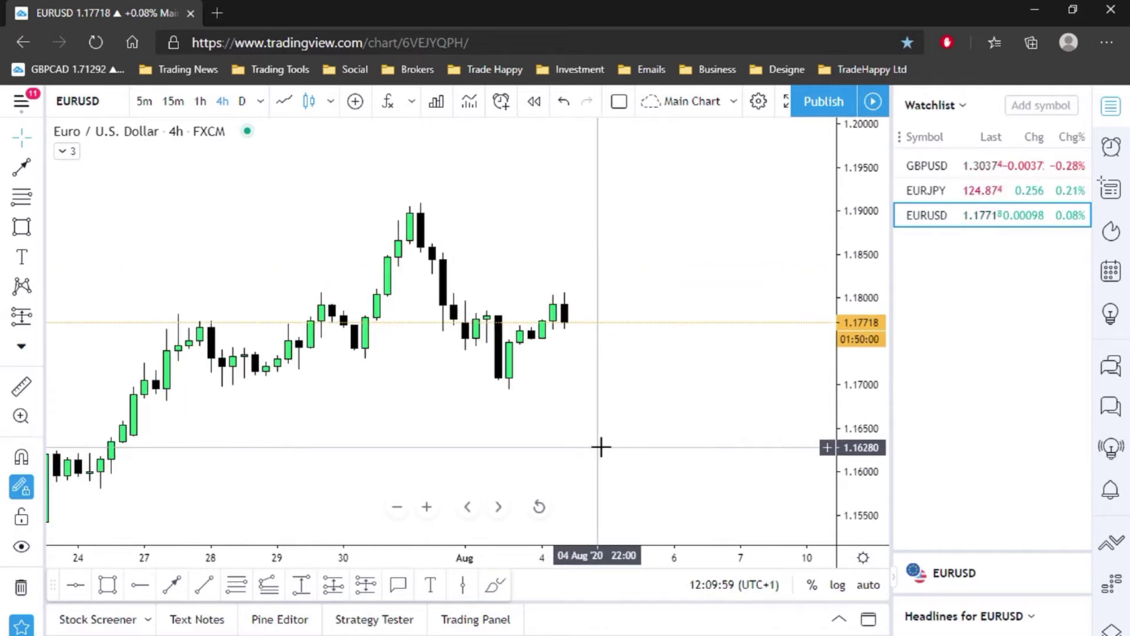
scroll(731, 468, up, 3)
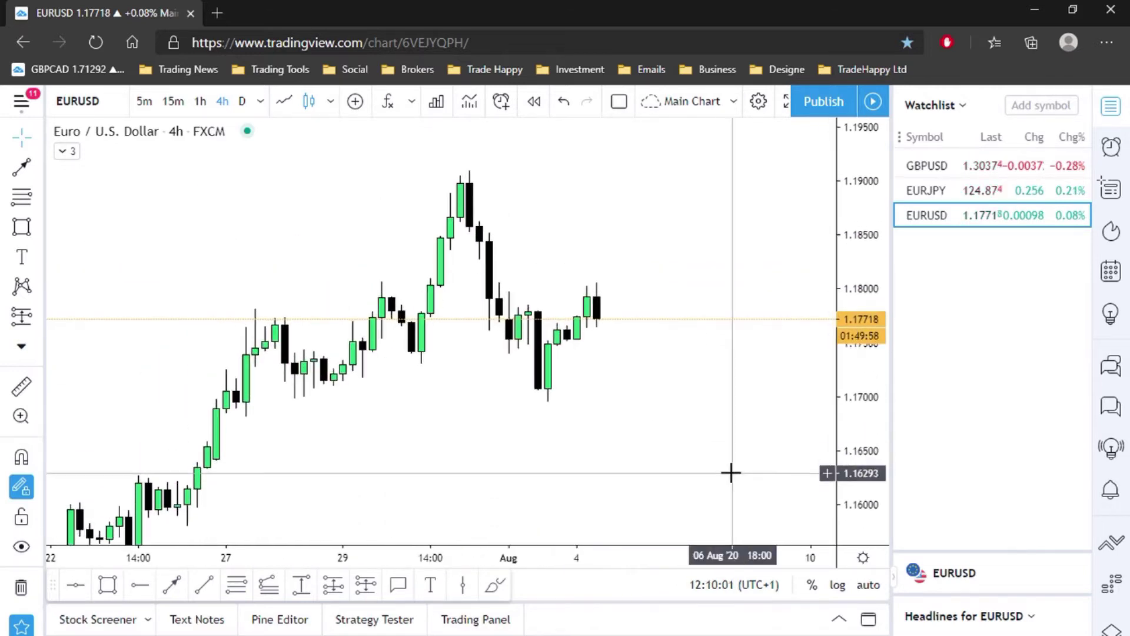
scroll(730, 473, up, 1)
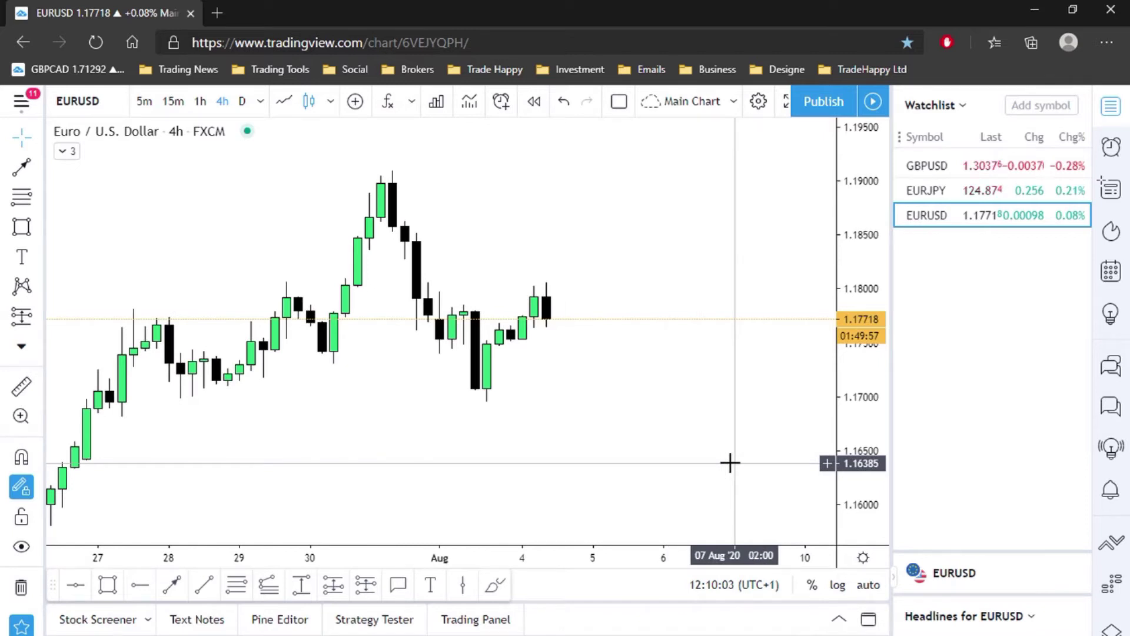
scroll(730, 463, down, 2)
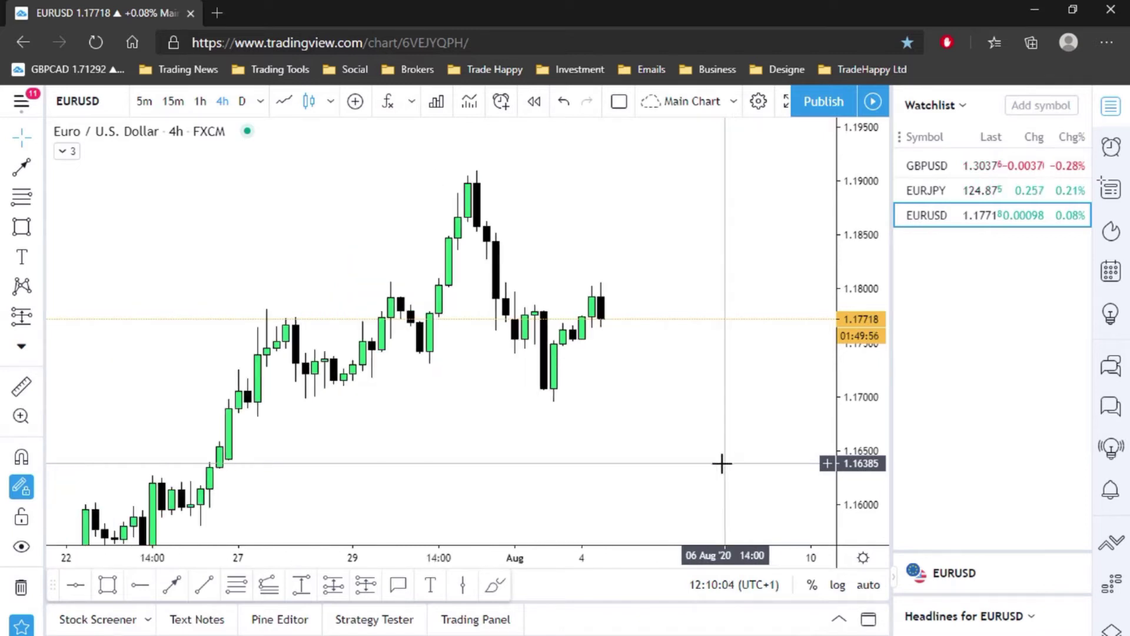
Draw a zigzag of trend lines from the 24 Jul low through the 31 Jul peak to the August low
click(171, 584)
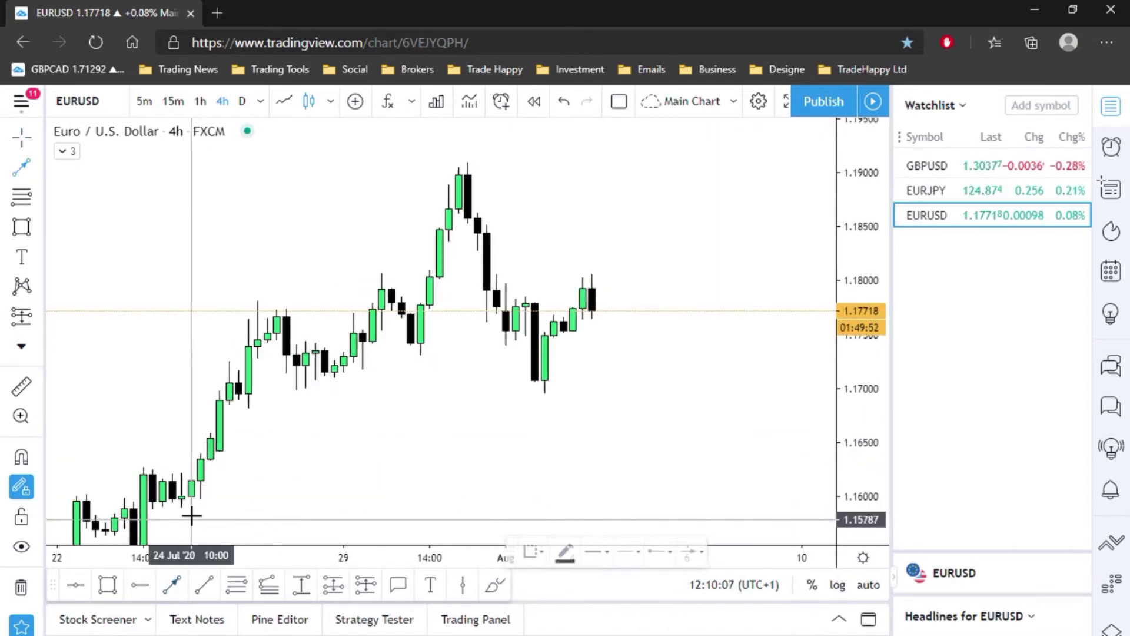
click(173, 500)
click(276, 322)
click(277, 323)
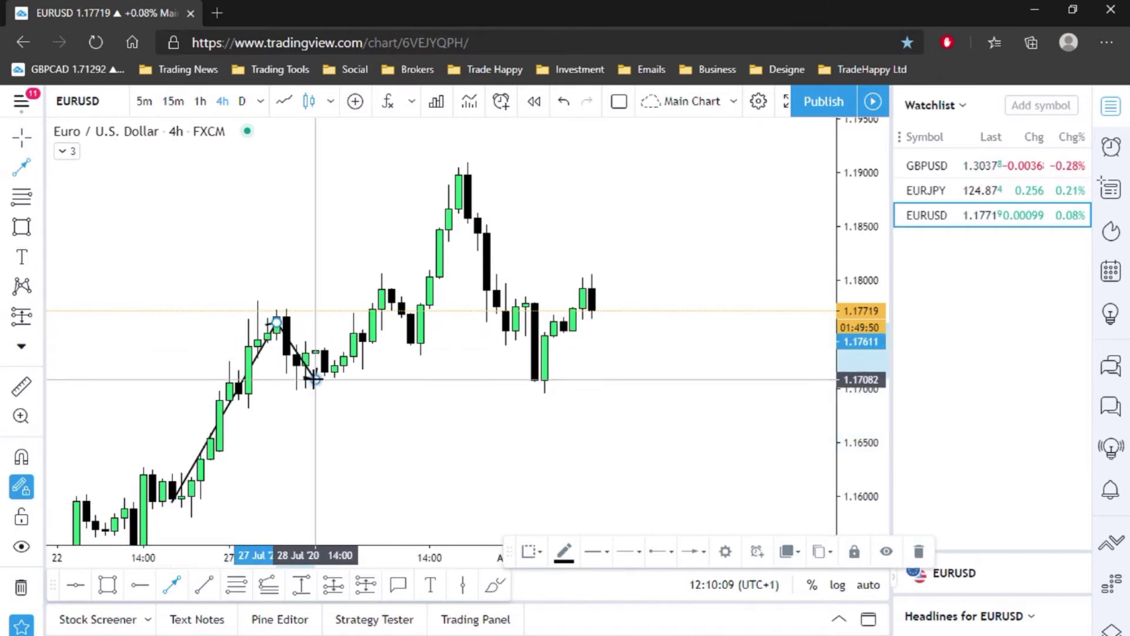
click(312, 379)
click(312, 379)
click(381, 293)
click(381, 293)
click(410, 347)
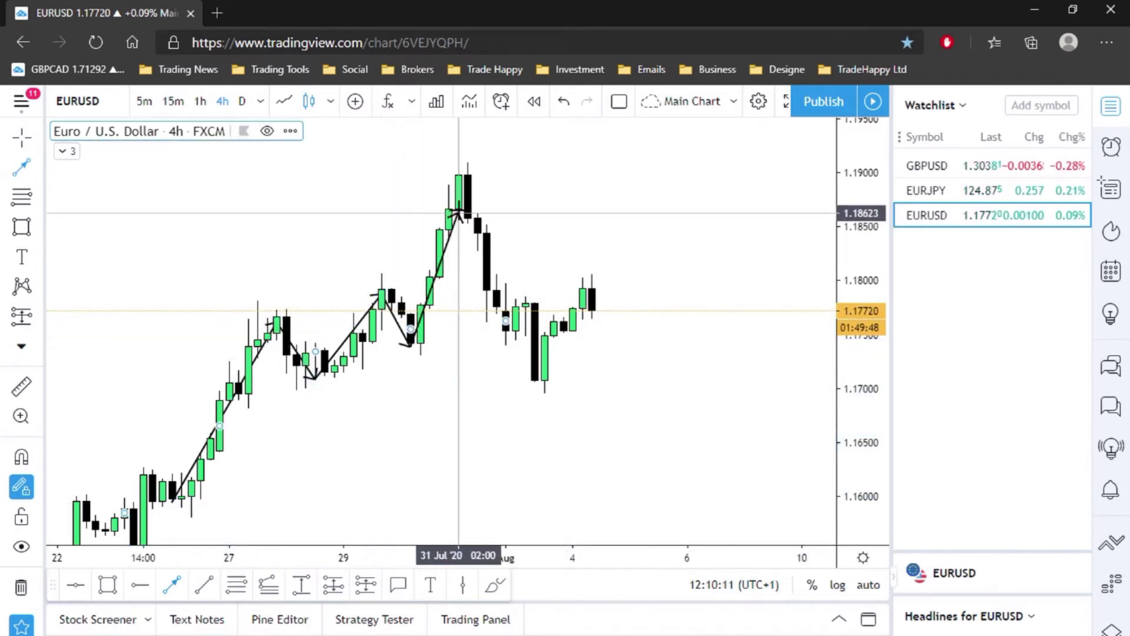
click(467, 178)
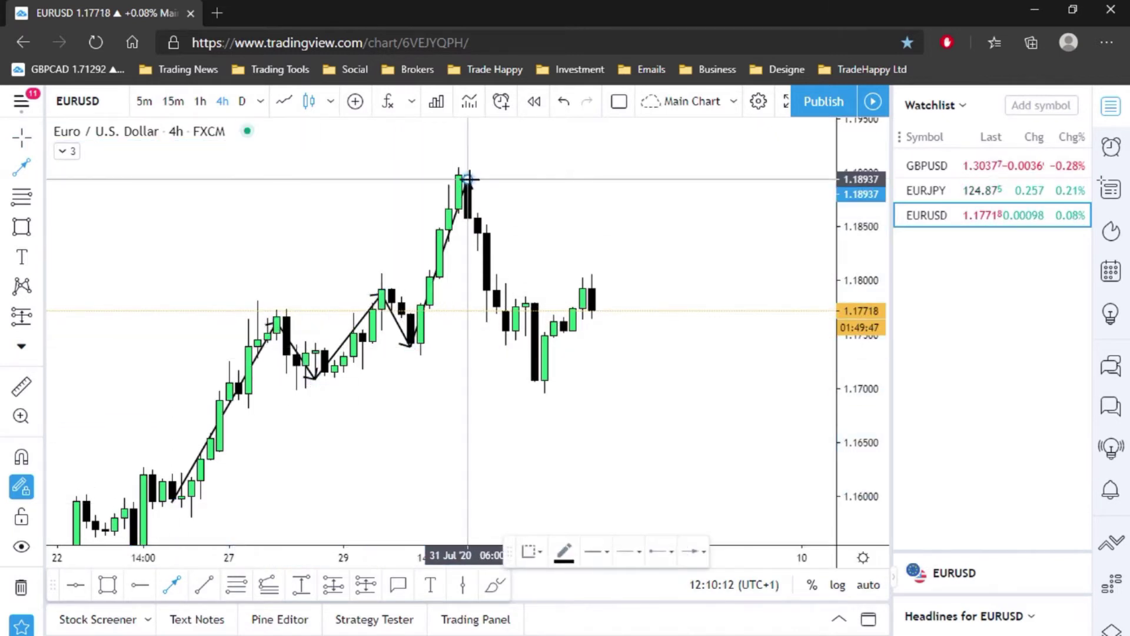
click(537, 376)
Add an upward arrow pointing at the 30 Jul pullback low
click(353, 458)
click(410, 367)
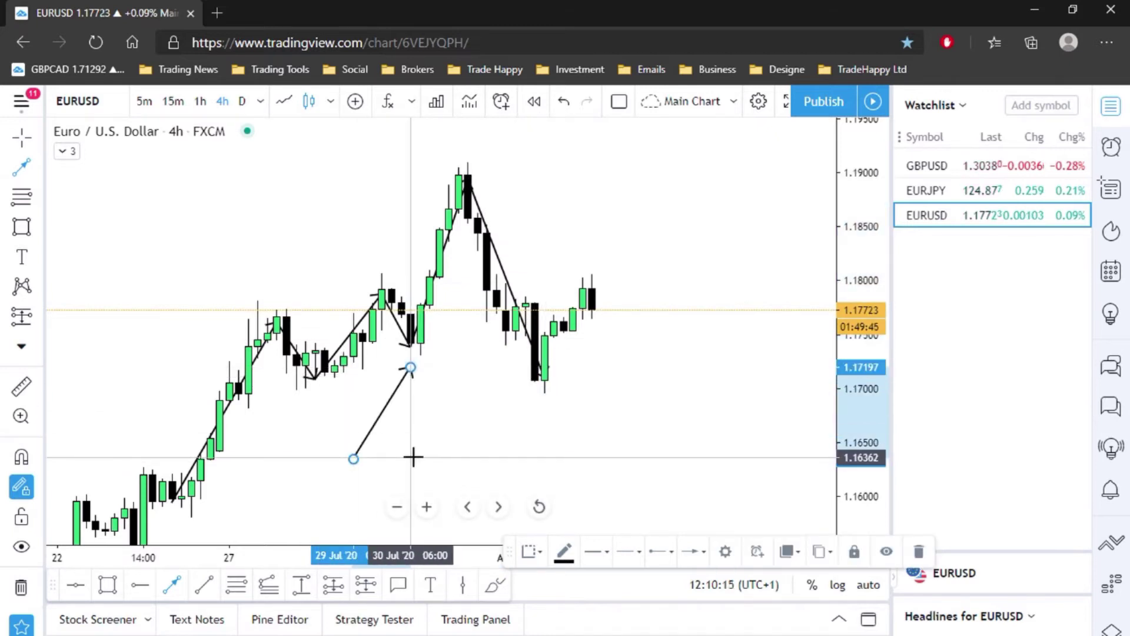
key(Escape)
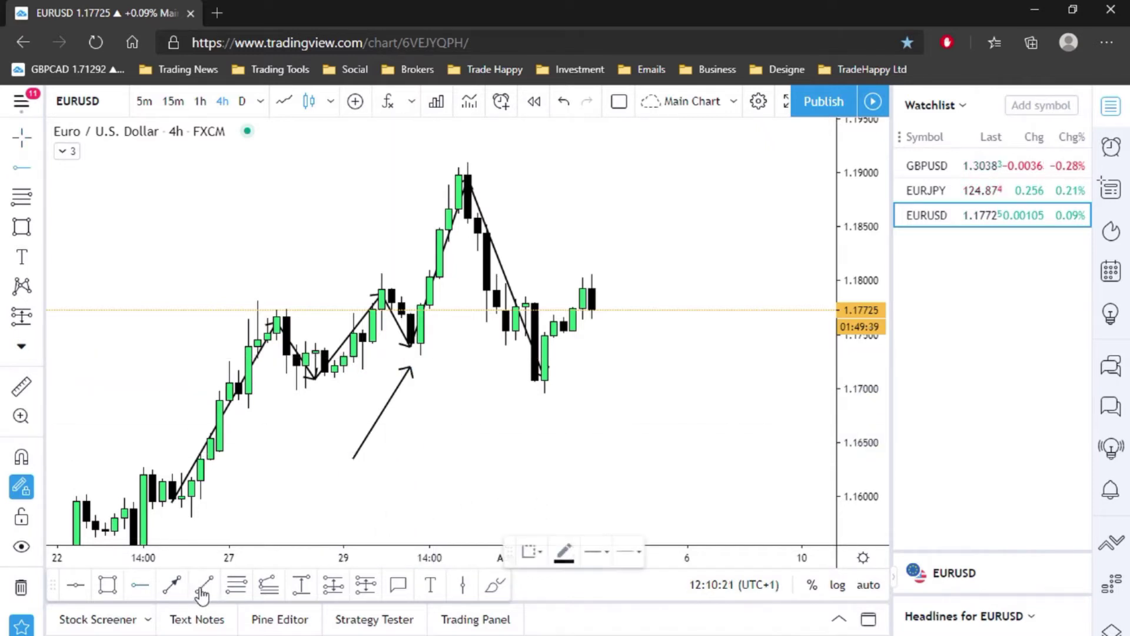
Place horizontal support rays at about 1.1732 and 1.1700
click(140, 585)
click(391, 354)
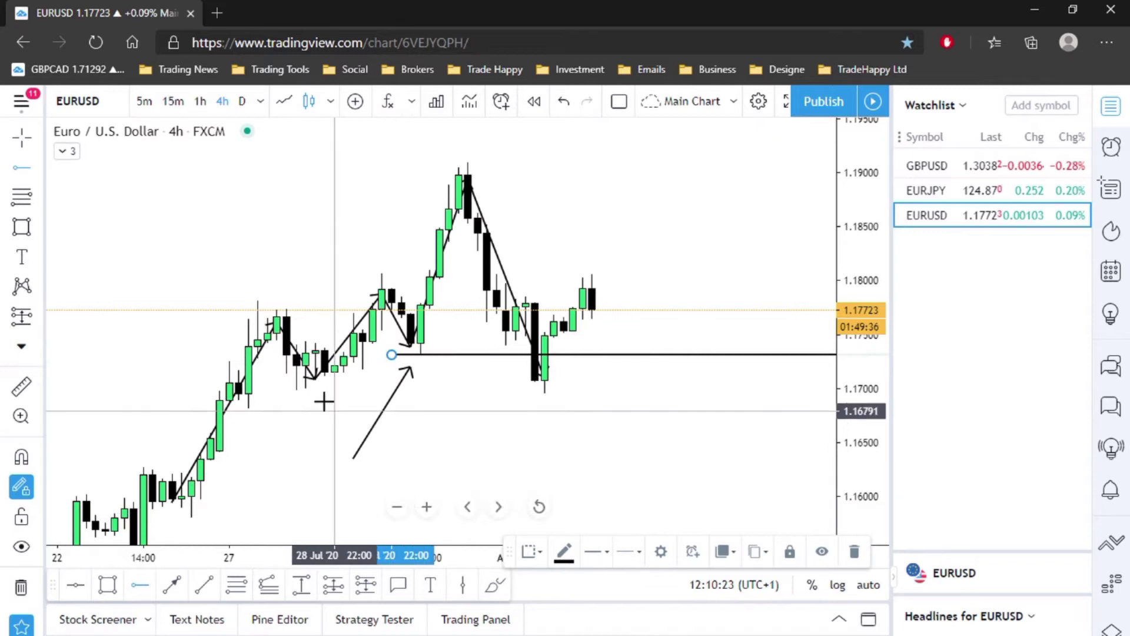
click(287, 388)
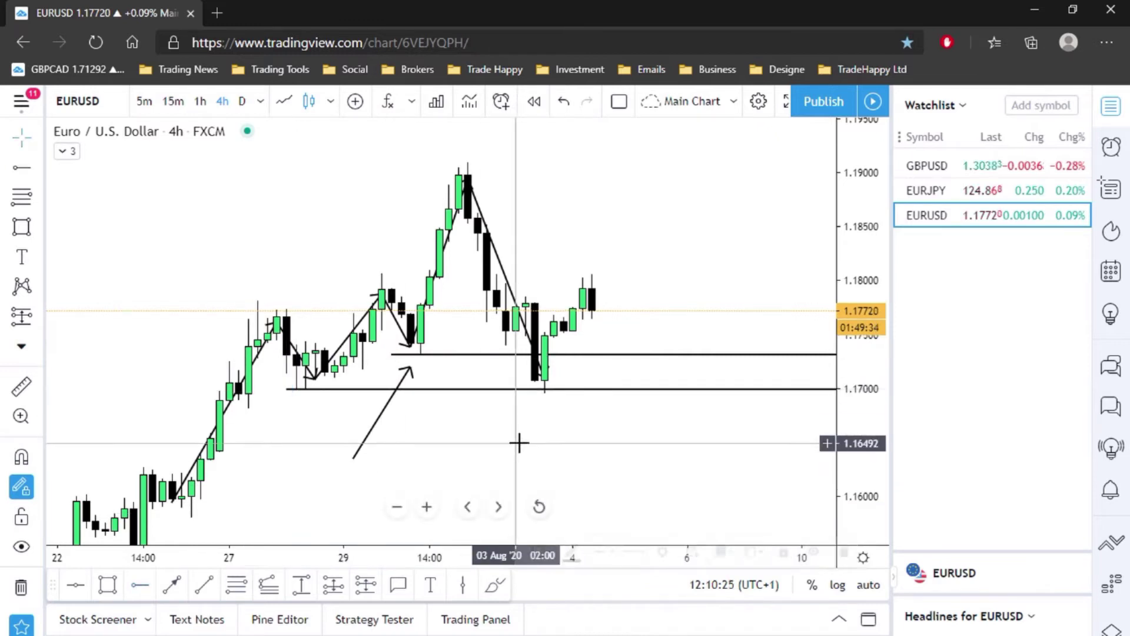
right_click(599, 427)
drag(537, 445, 461, 377)
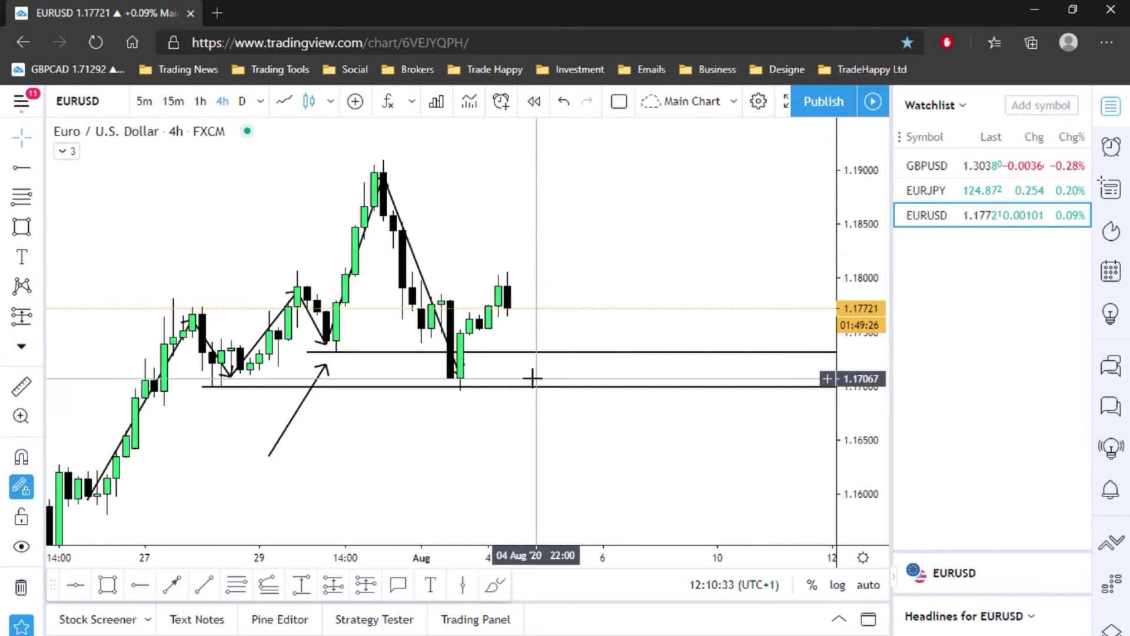
Draw a green rectangle supply zone around 1.1800, stretched out to the right
click(108, 585)
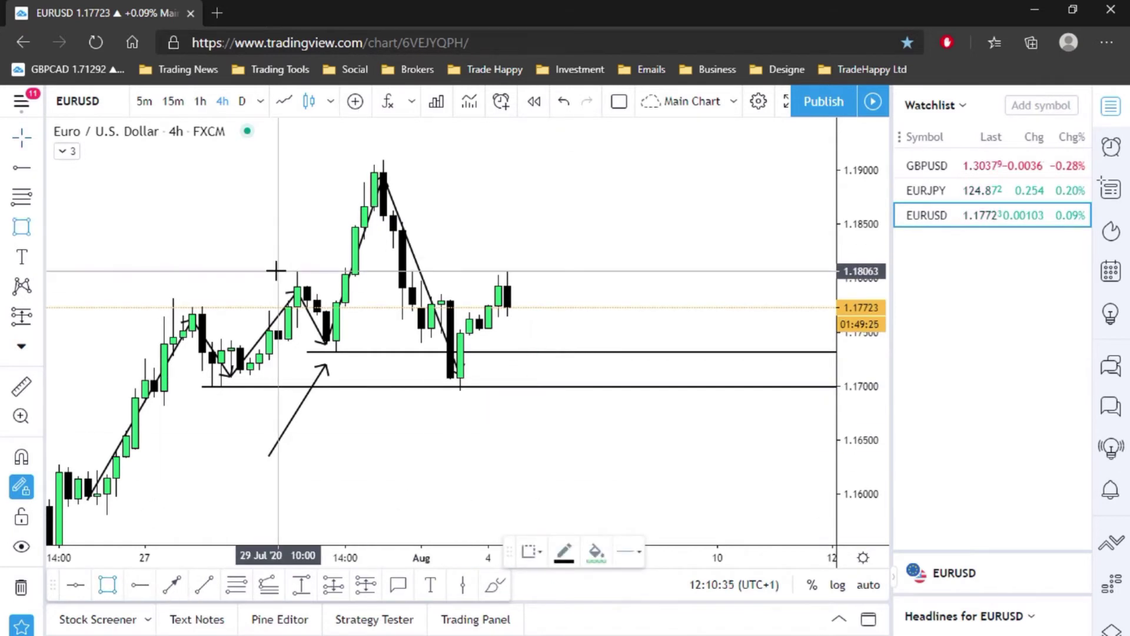
drag(277, 271, 613, 284)
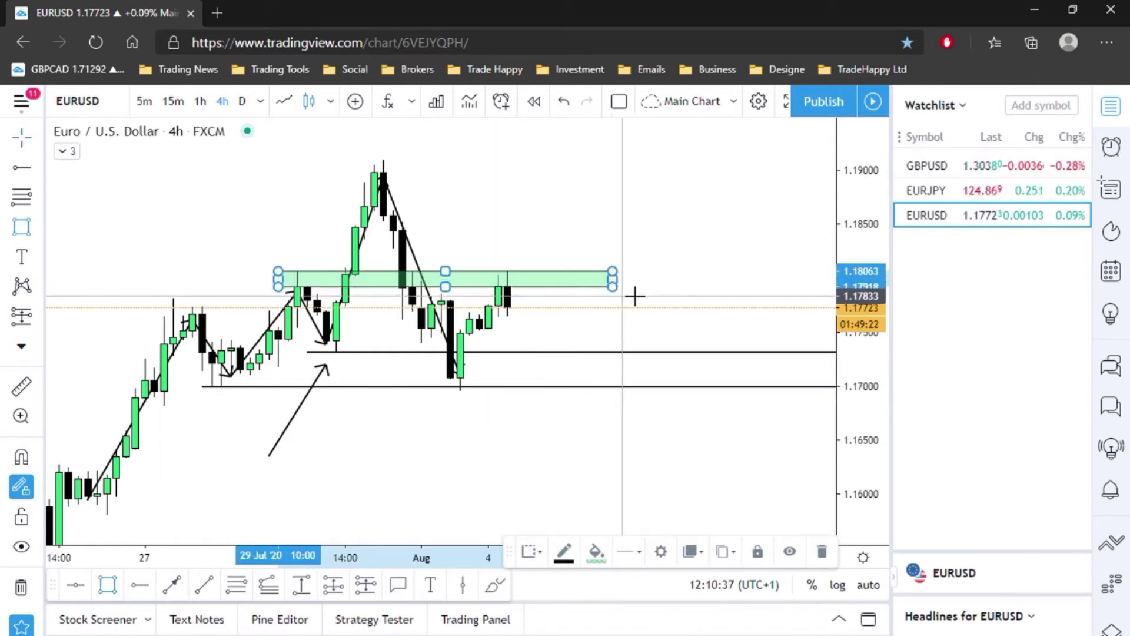
click(694, 285)
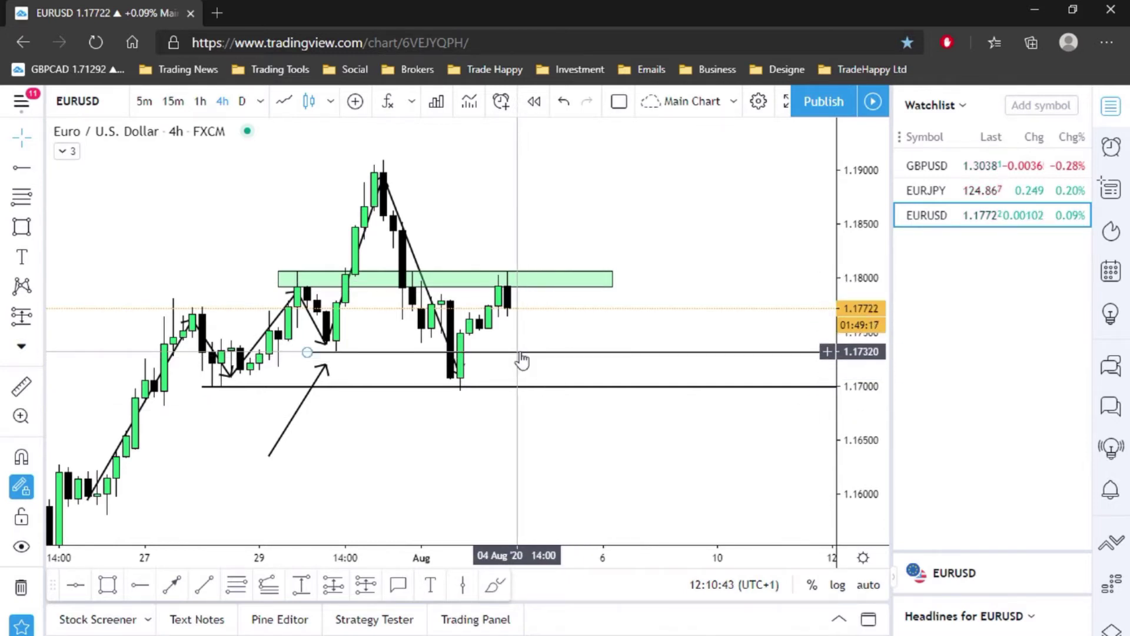
drag(533, 389, 593, 472)
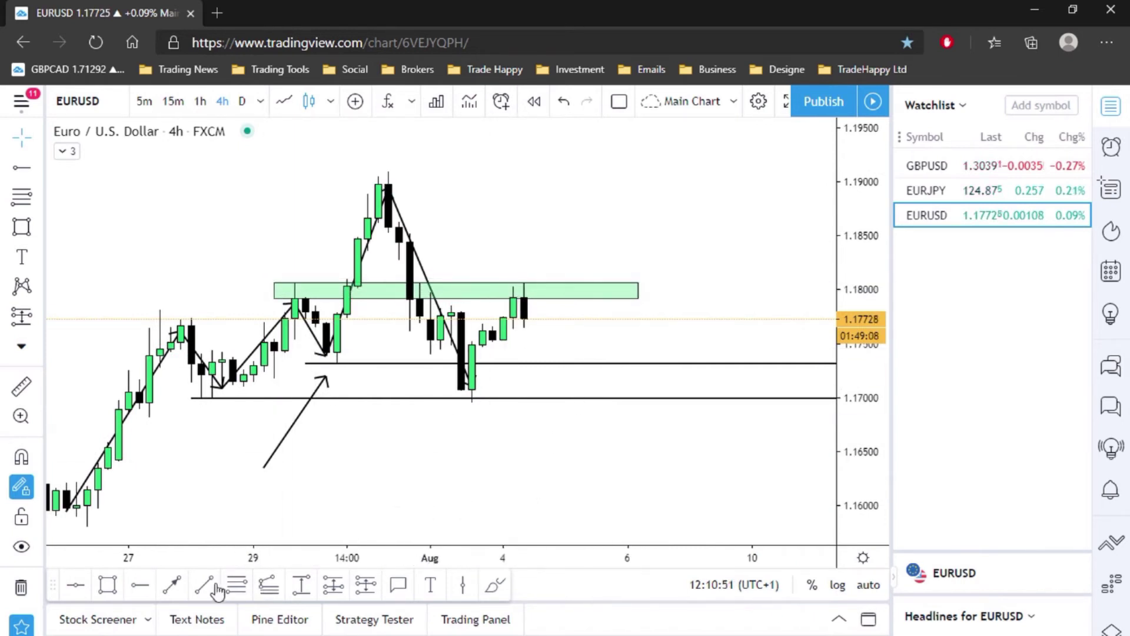
click(170, 586)
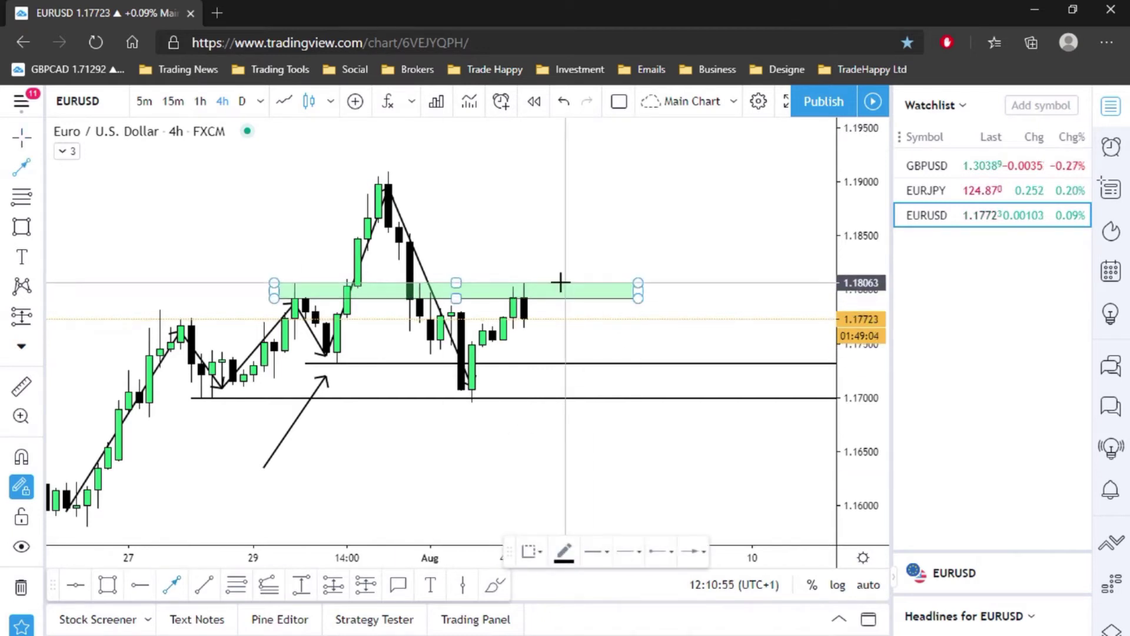
mouse_move(567, 254)
mouse_down()
mouse_move(586, 290)
mouse_move(638, 198)
mouse_up()
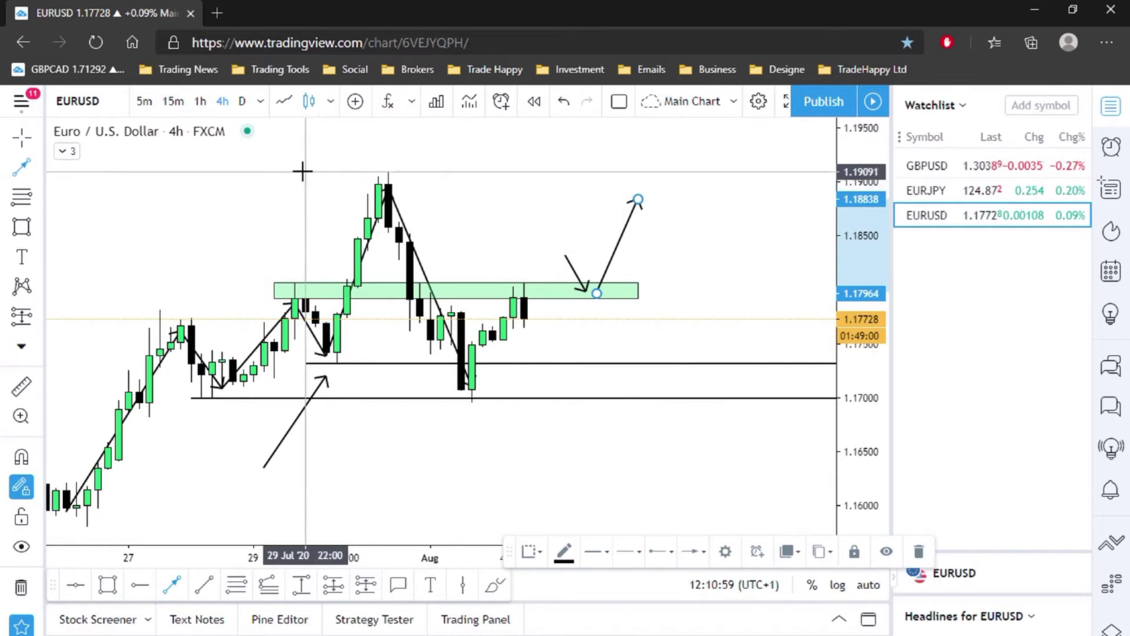
drag(295, 175, 658, 175)
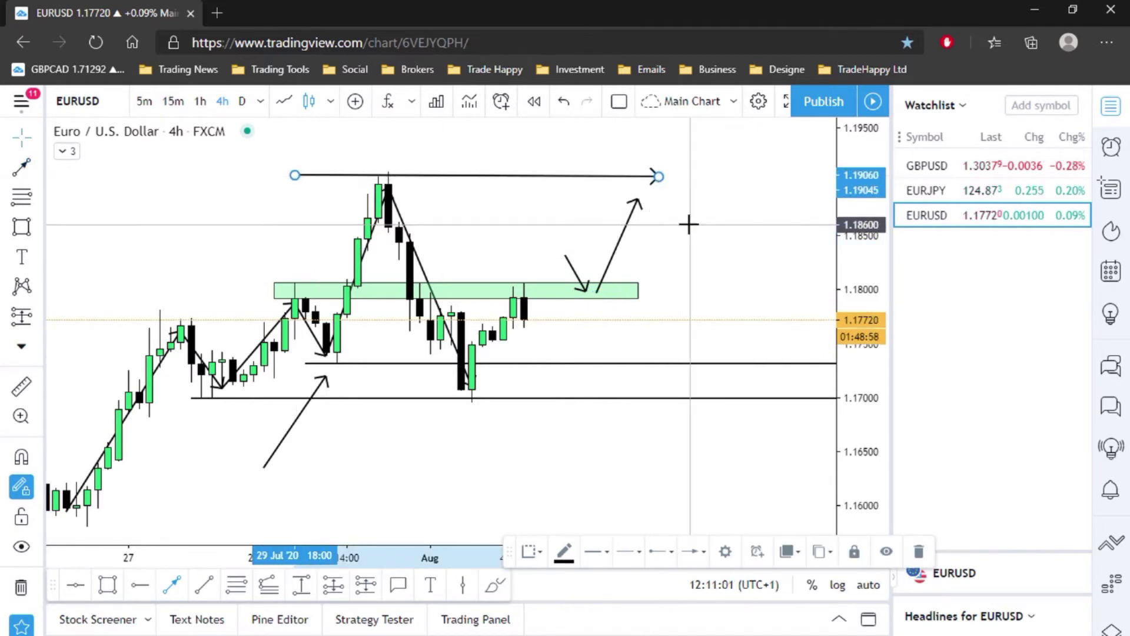
click(629, 225)
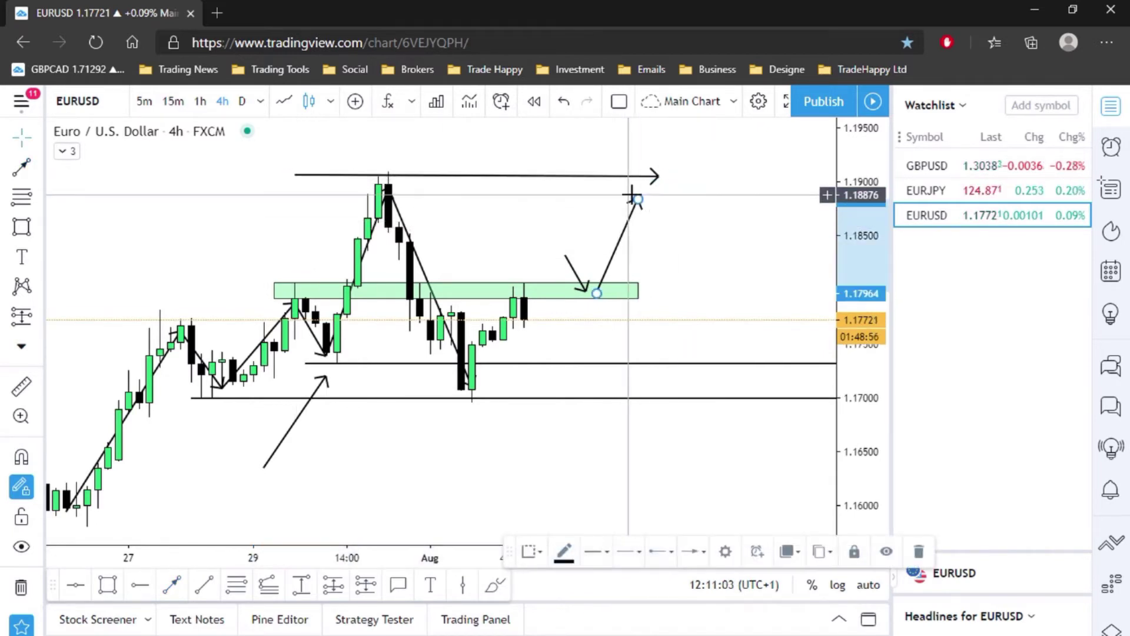
key(Delete)
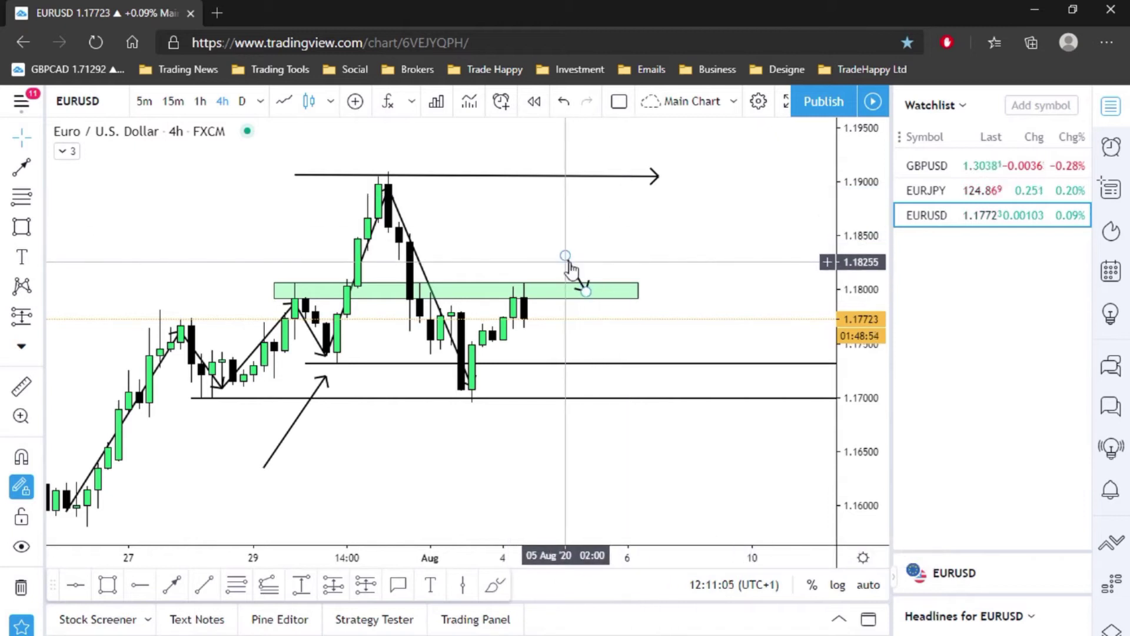
click(576, 272)
key(Delete)
click(575, 174)
key(Delete)
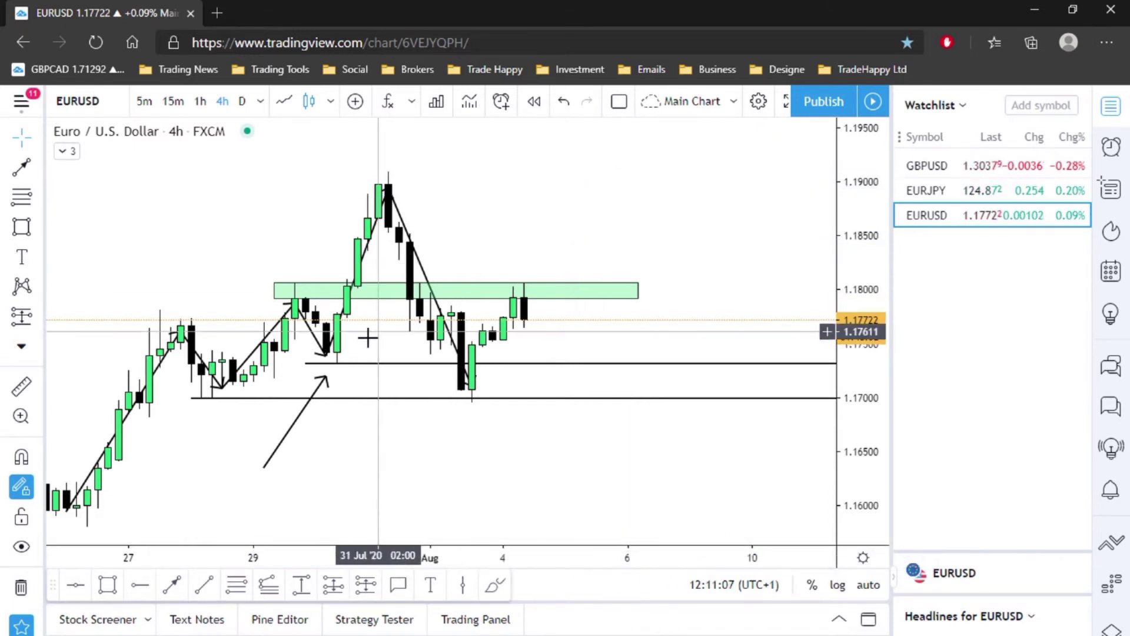
click(324, 381)
key(Delete)
click(200, 101)
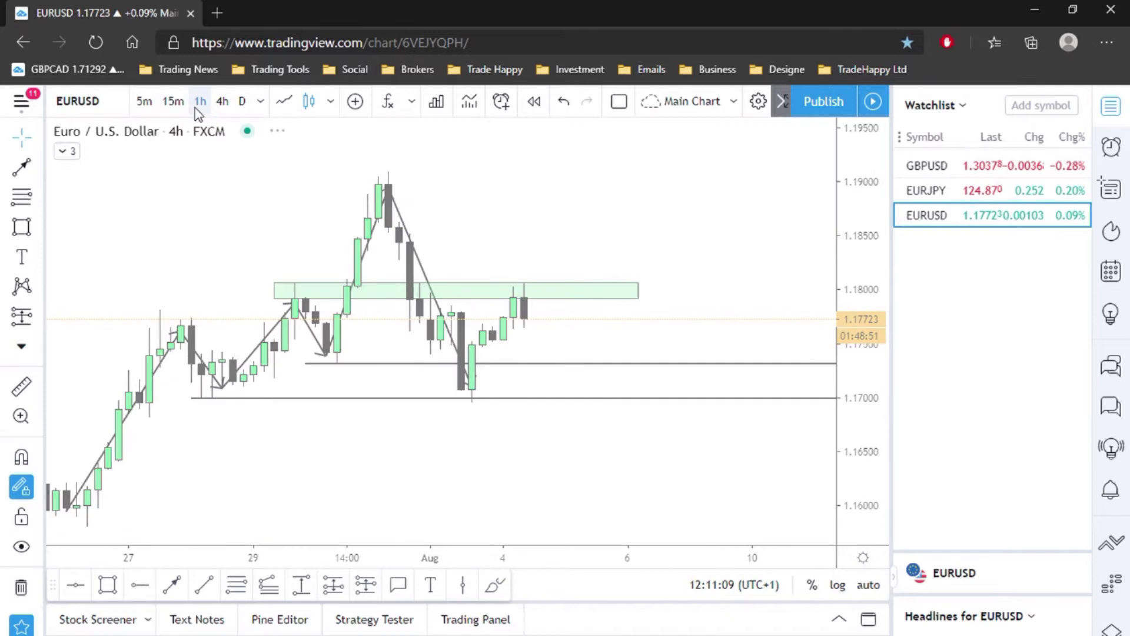
scroll(552, 454, down, 3)
drag(866, 465, 877, 412)
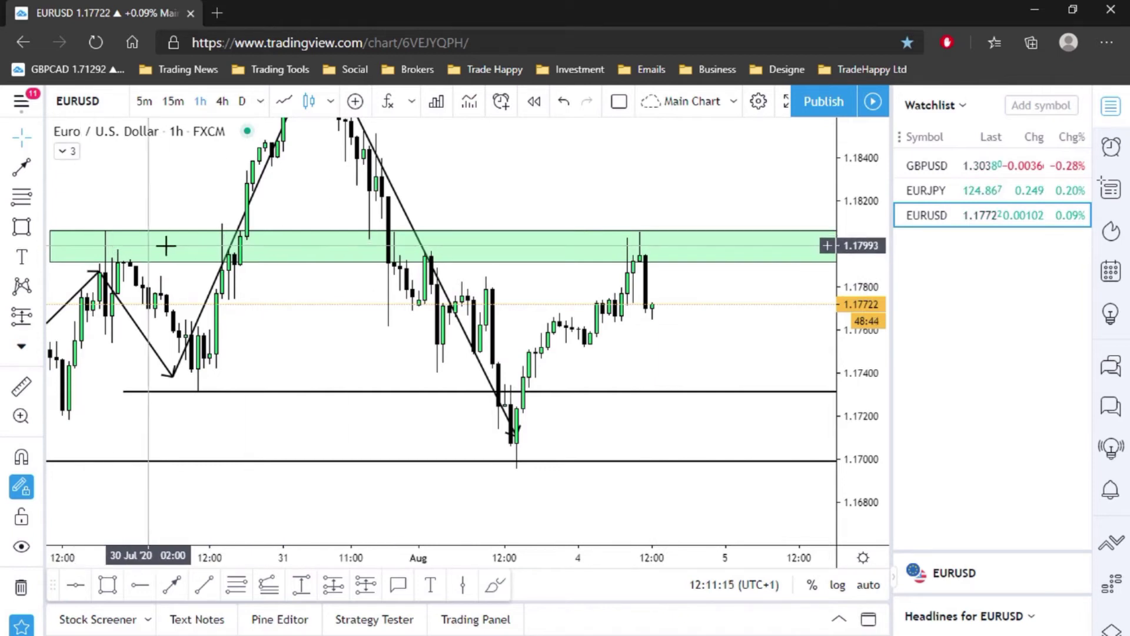
scroll(736, 319, up, 2)
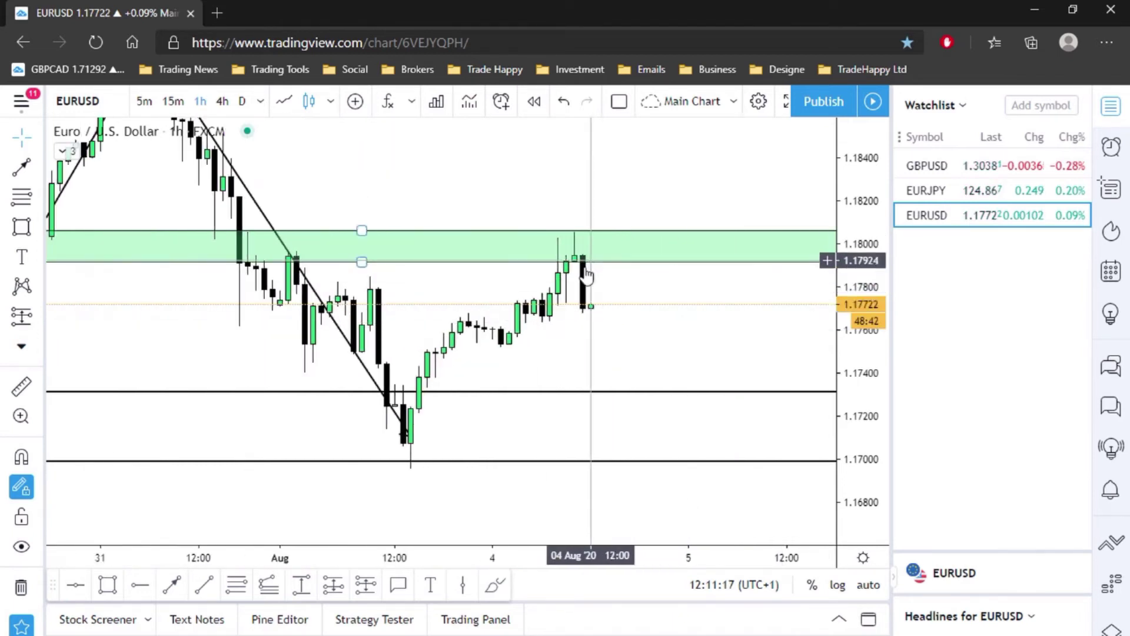
scroll(647, 348, down, 2)
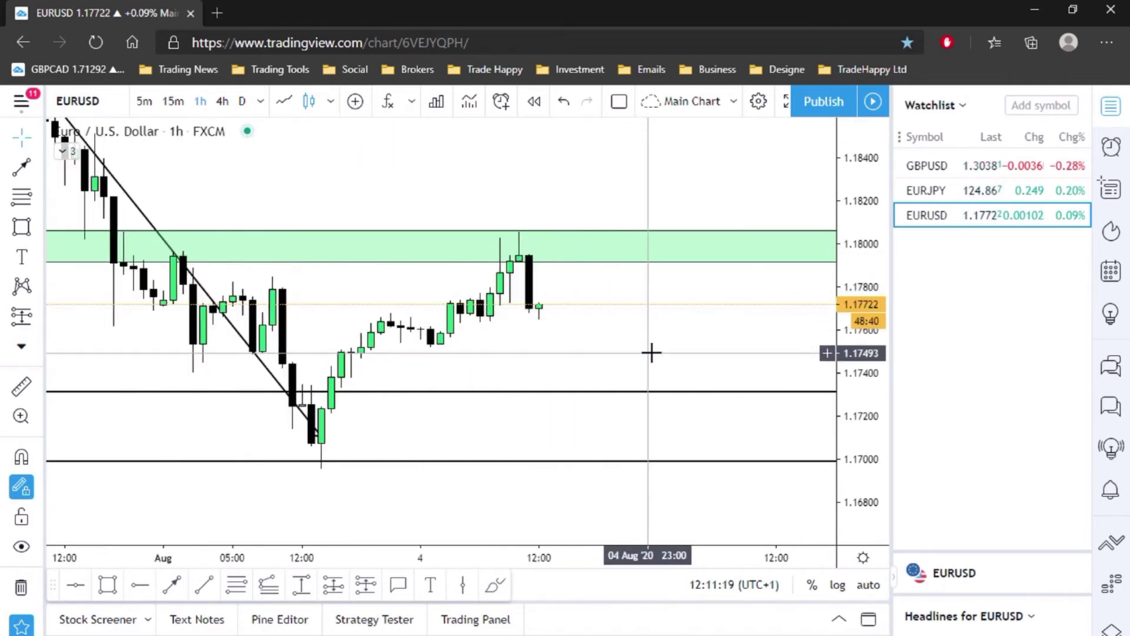
scroll(653, 353, down, 2)
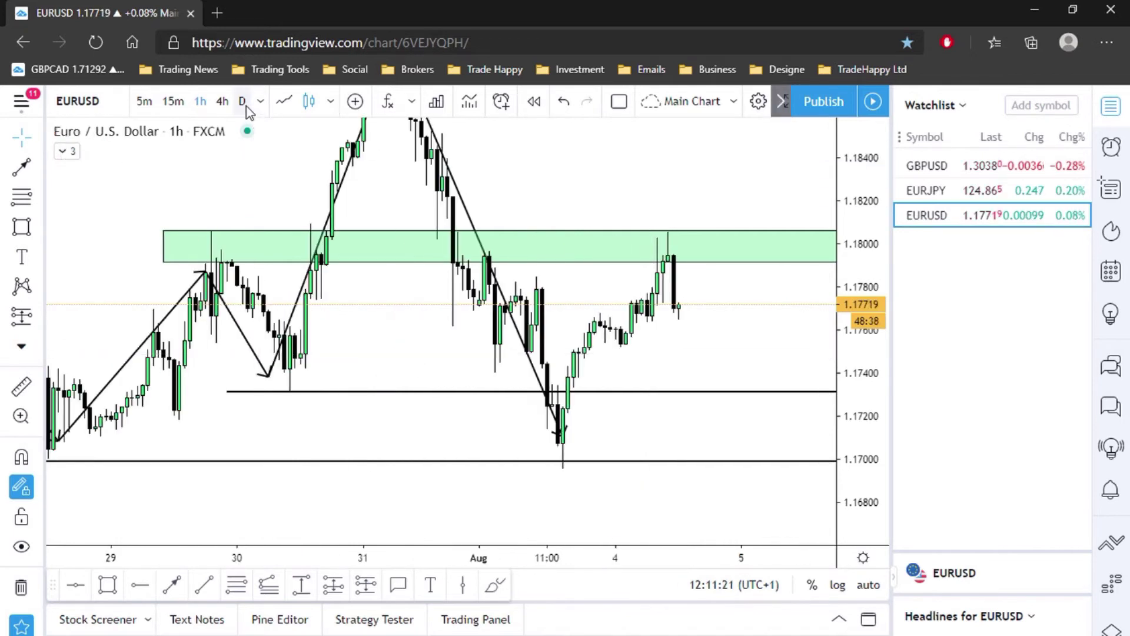
click(227, 105)
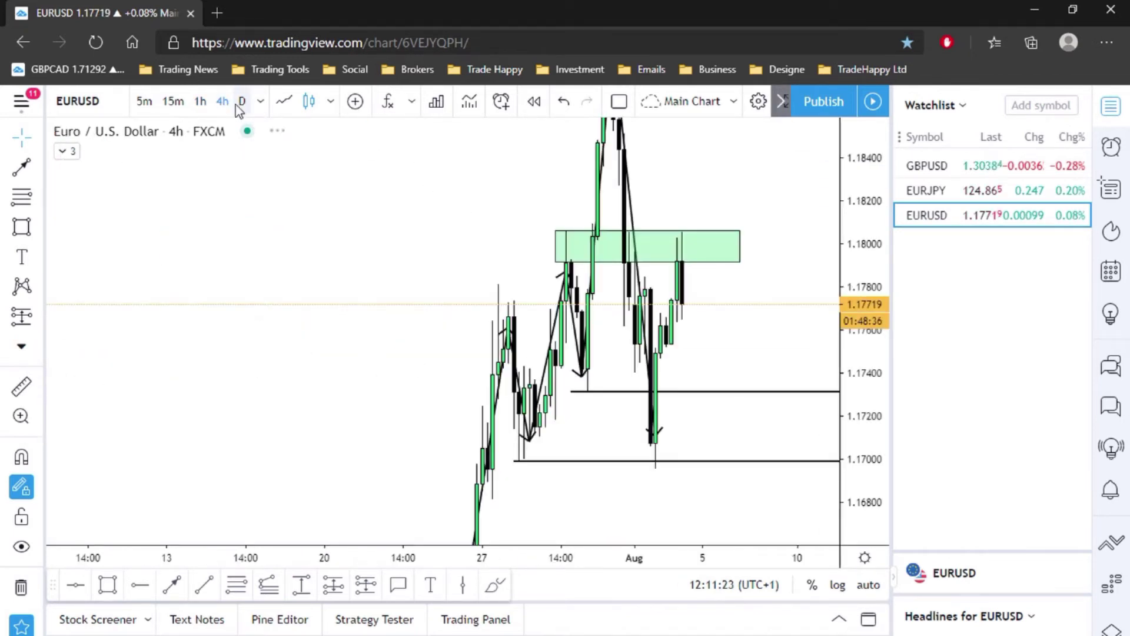
scroll(489, 429, up, 4)
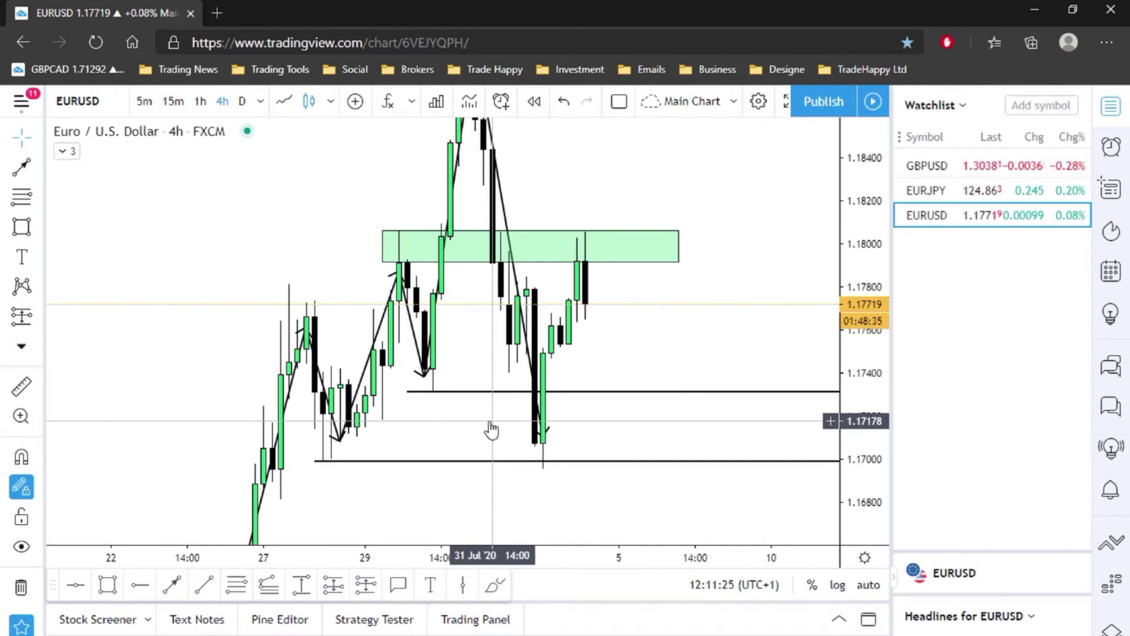
click(243, 102)
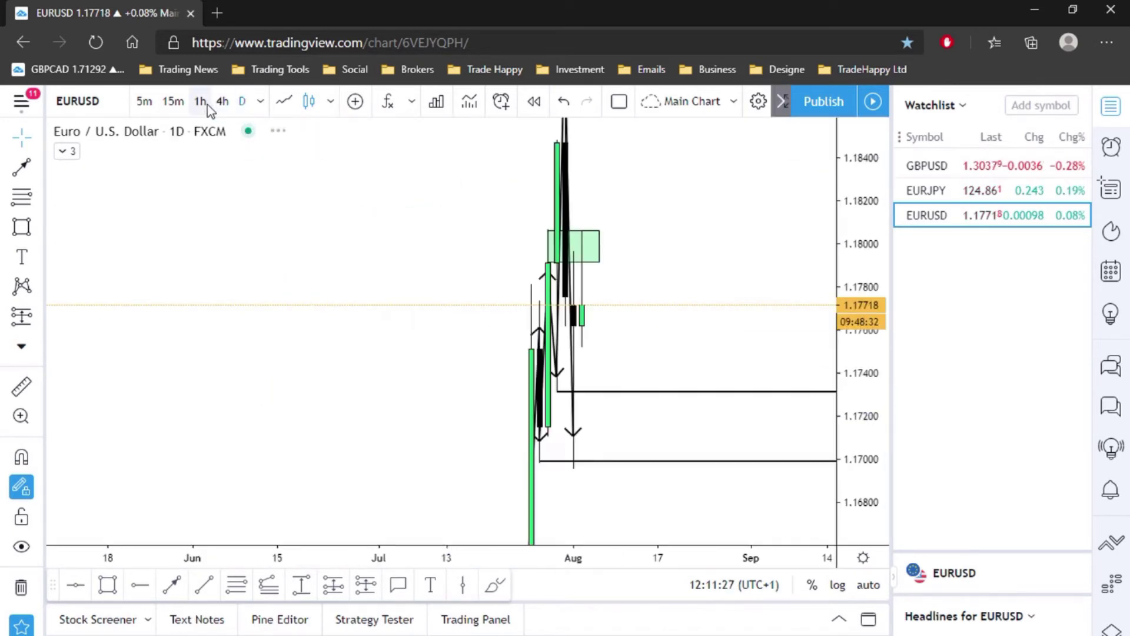
click(200, 101)
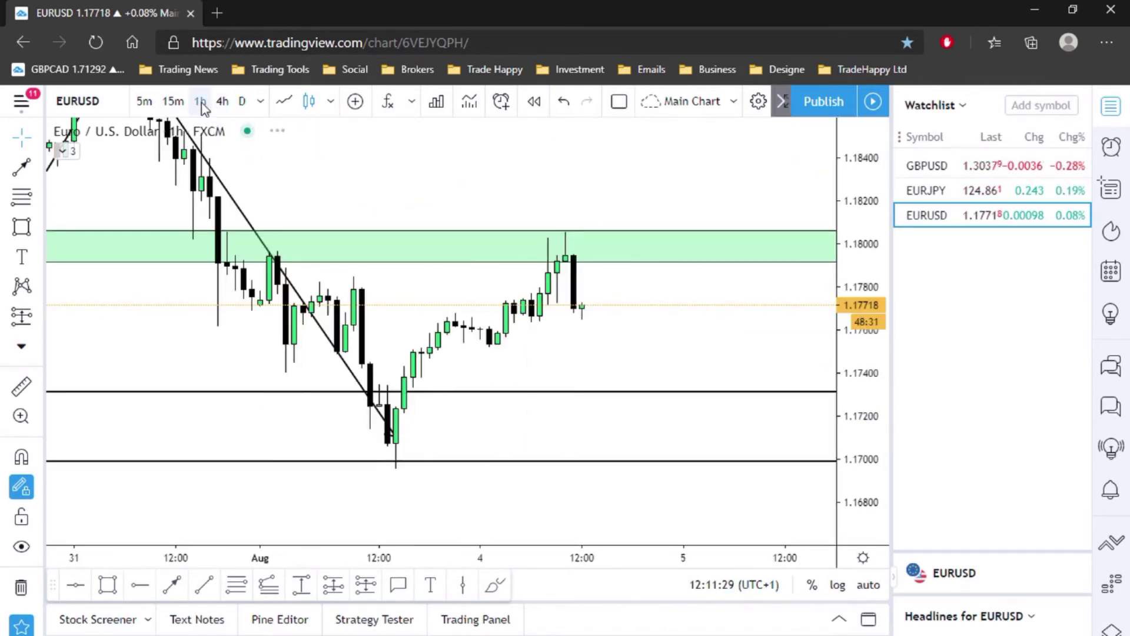
scroll(699, 412, up, 3)
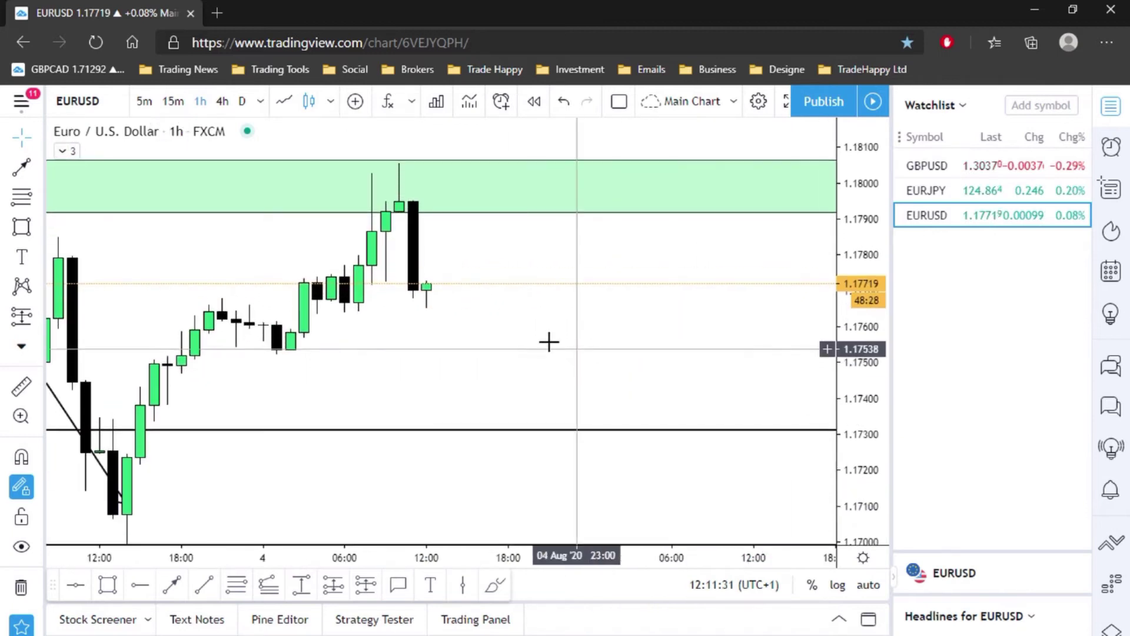
drag(549, 341, 608, 406)
scroll(568, 414, down, 2)
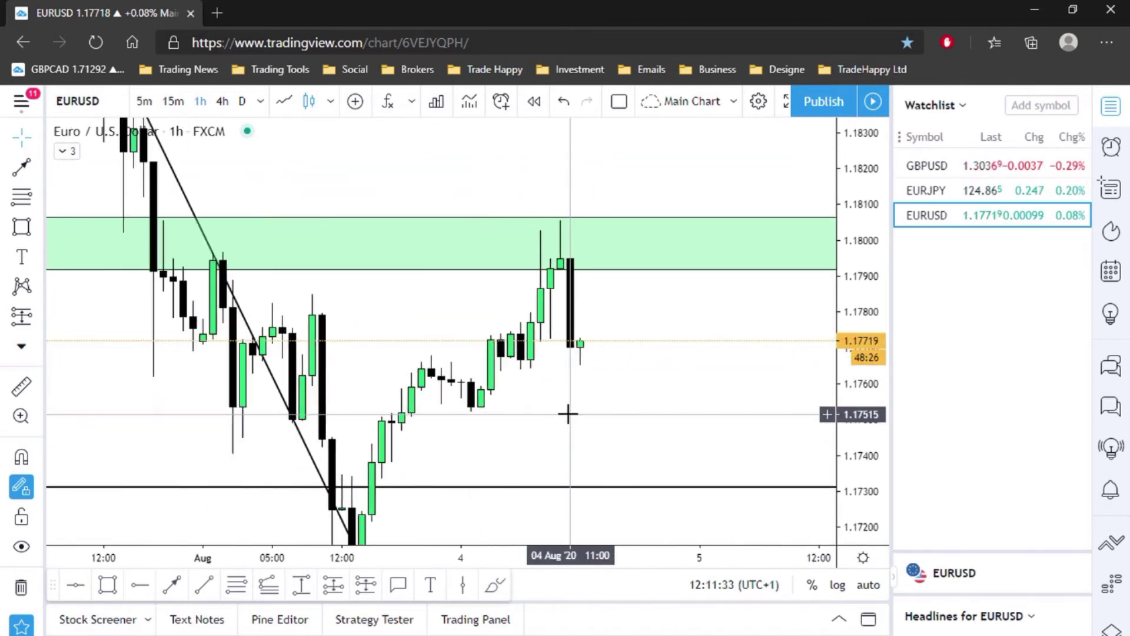
scroll(568, 414, down, 2)
scroll(581, 419, up, 2)
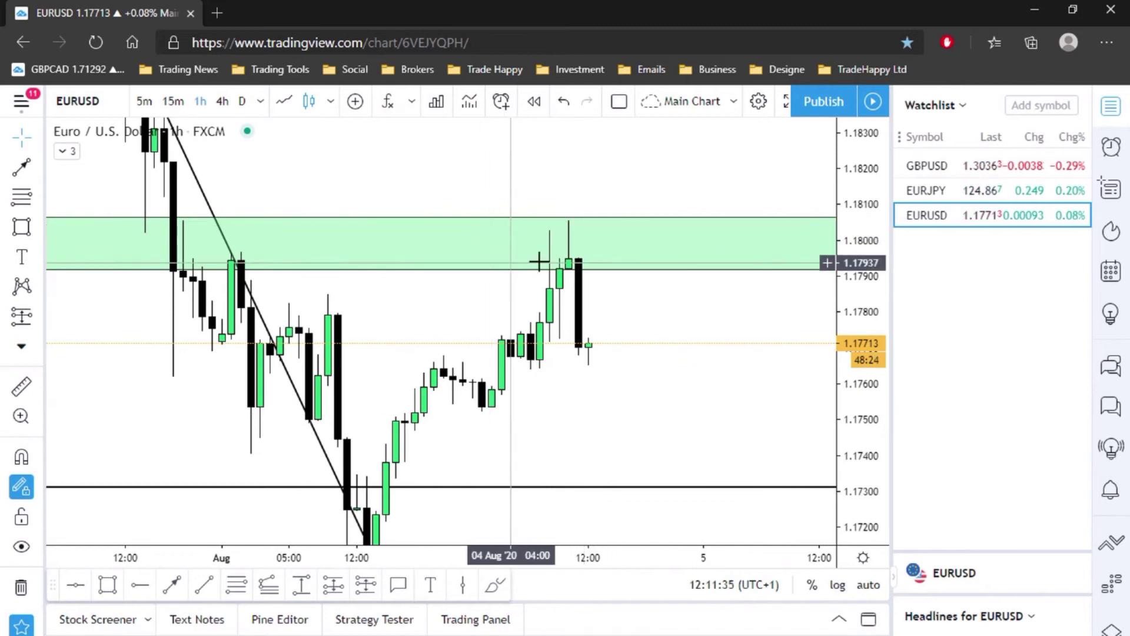
scroll(598, 328, up, 1)
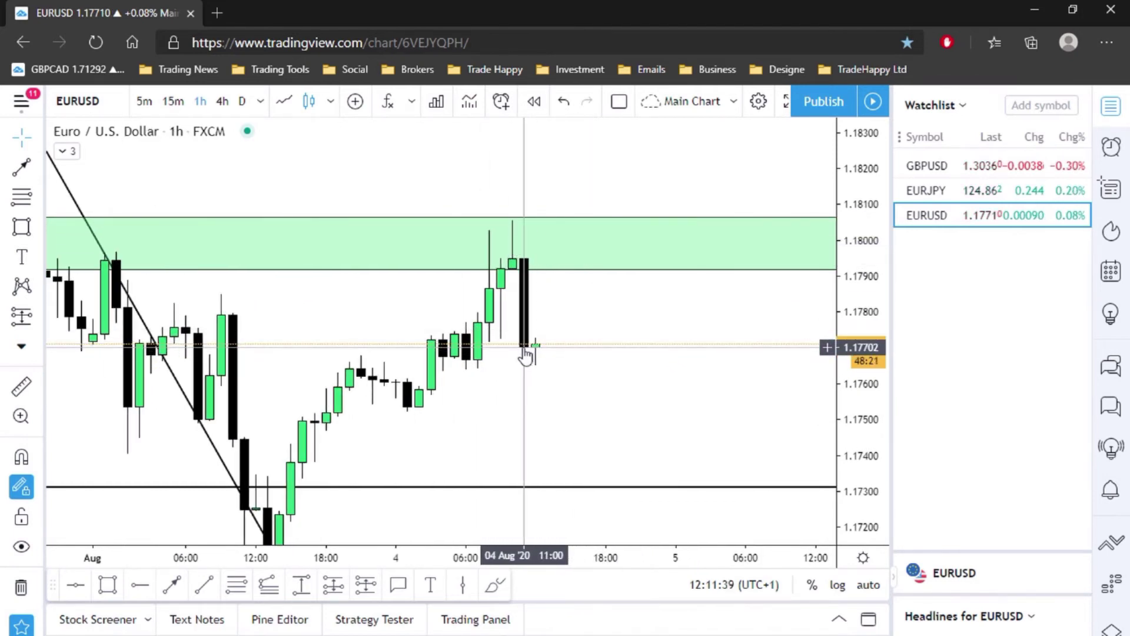
scroll(691, 391, up, 1)
drag(691, 391, 663, 376)
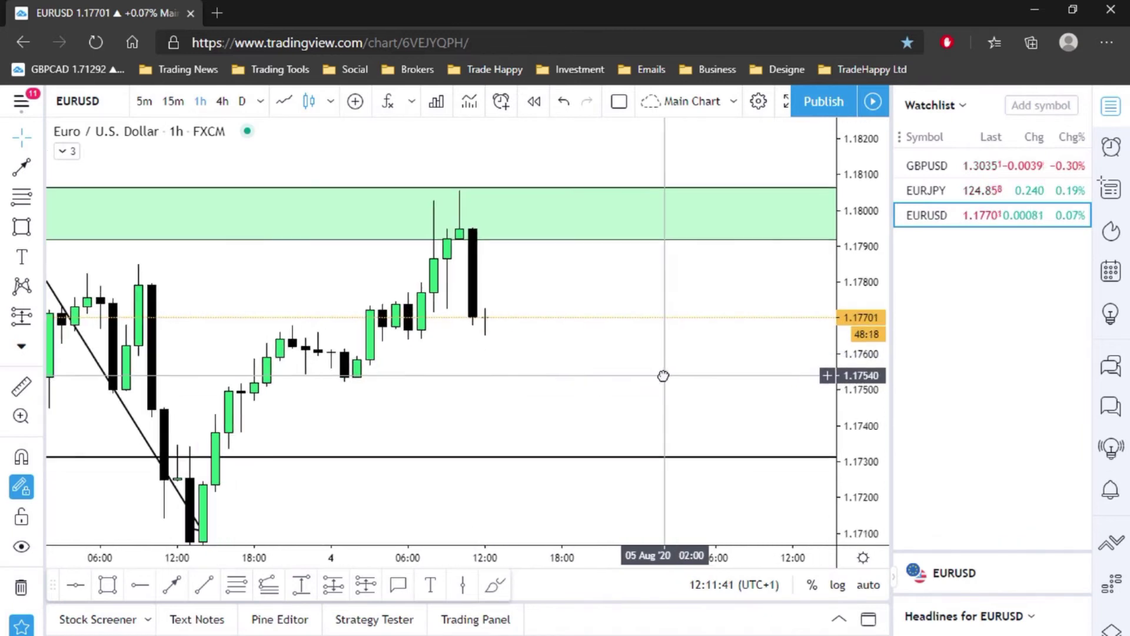
scroll(825, 399, down, 2)
scroll(853, 404, up, 2)
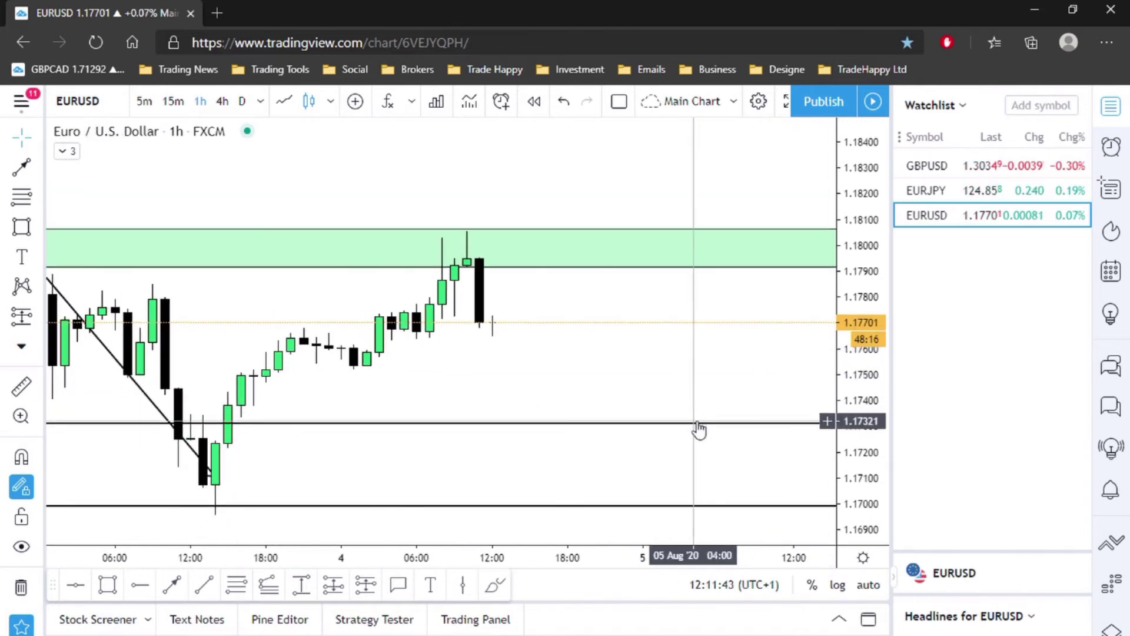
scroll(685, 412, down, 3)
scroll(685, 412, up, 2)
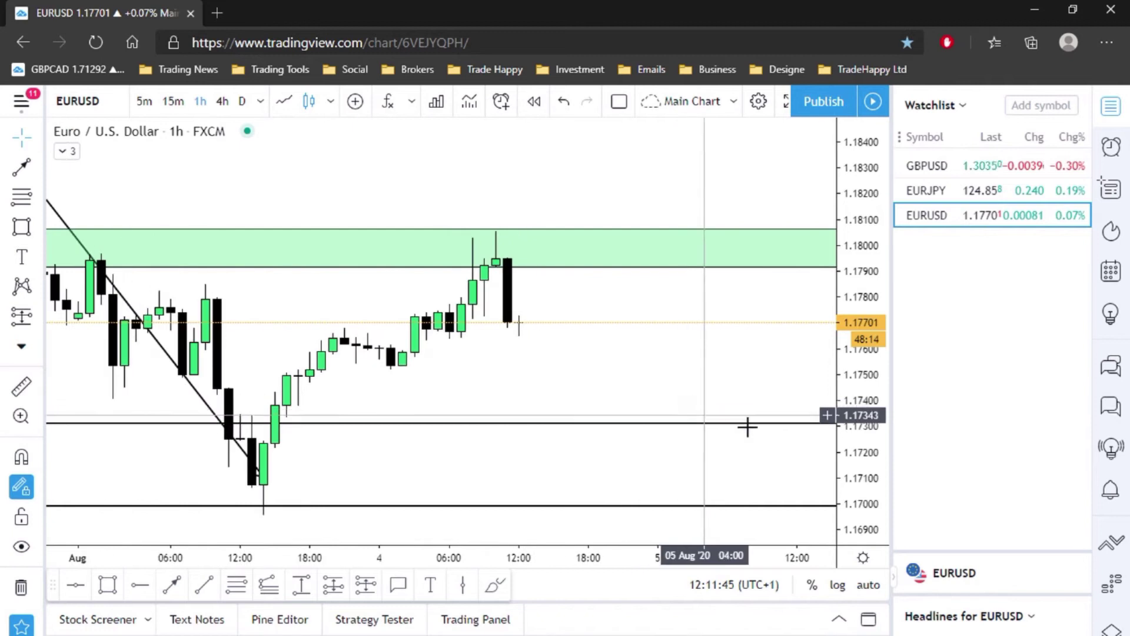
scroll(606, 416, down, 1)
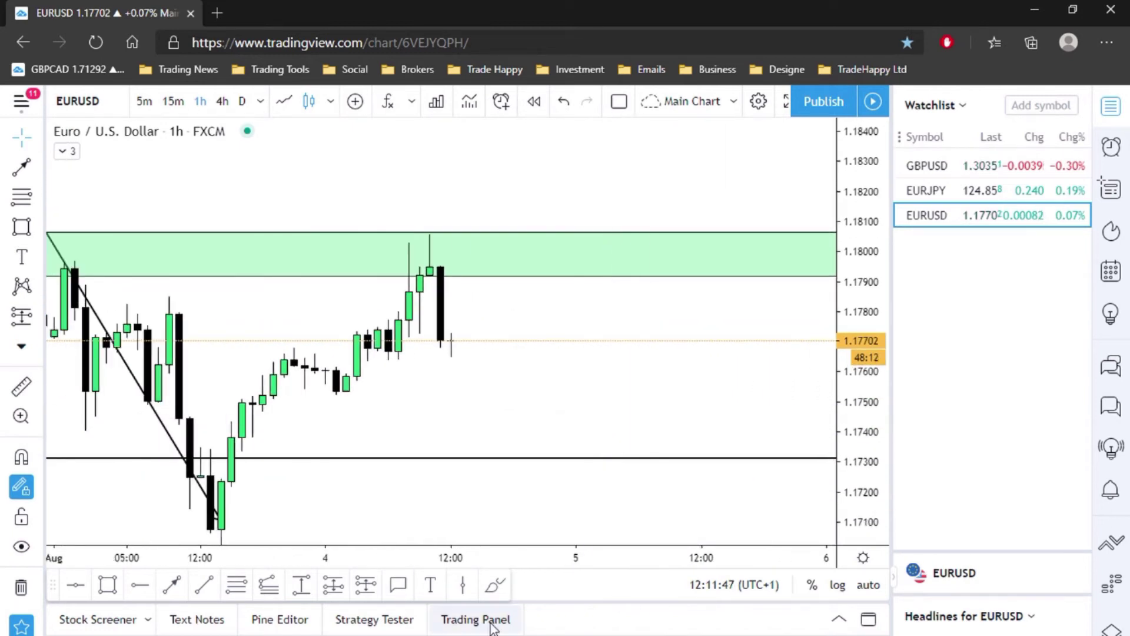
Place a short position at the latest candle, entering at 1.17703
click(366, 584)
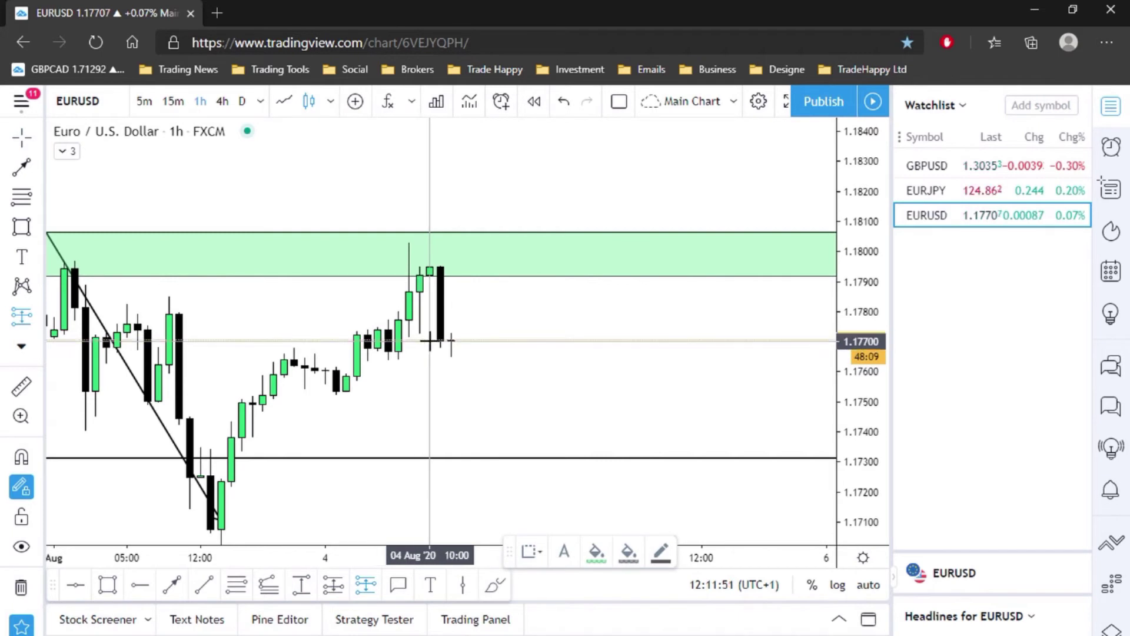
click(430, 341)
drag(411, 365, 194, 396)
scroll(386, 411, down, 3)
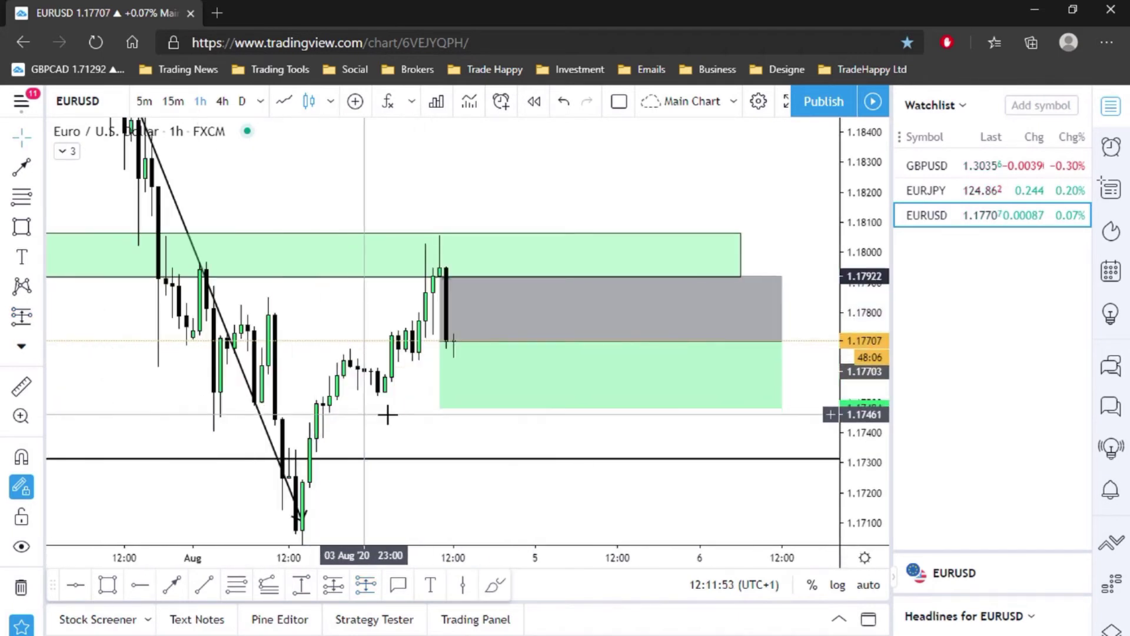
Set the short position's stop to 1.18086 and its target to the 1.17320 support
drag(441, 275, 421, 226)
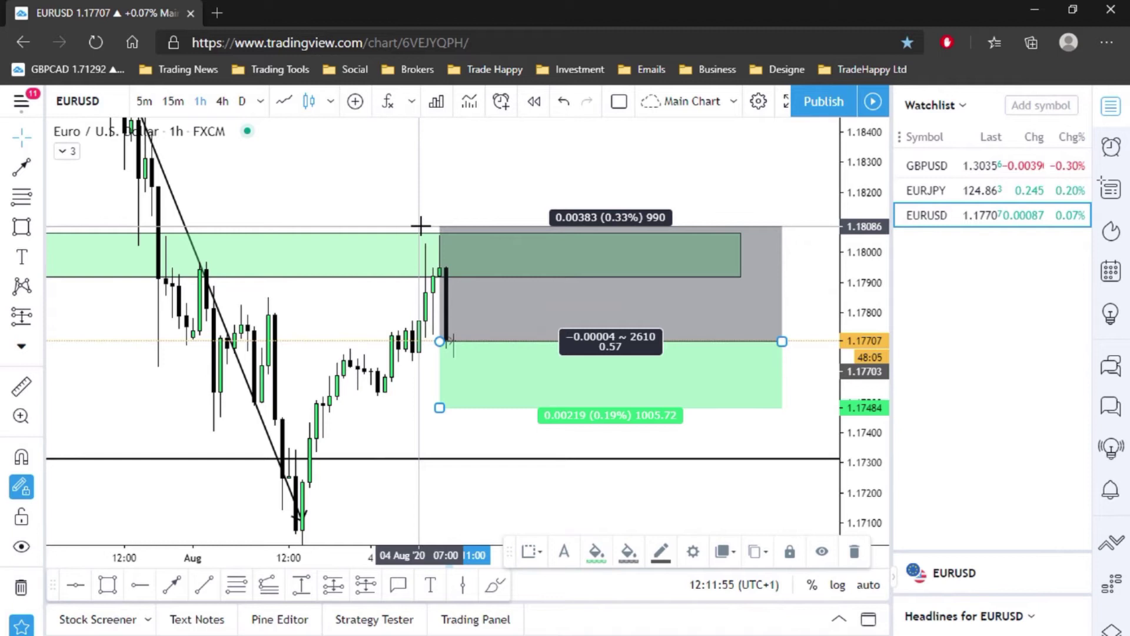
drag(439, 407, 438, 459)
scroll(442, 462, down, 3)
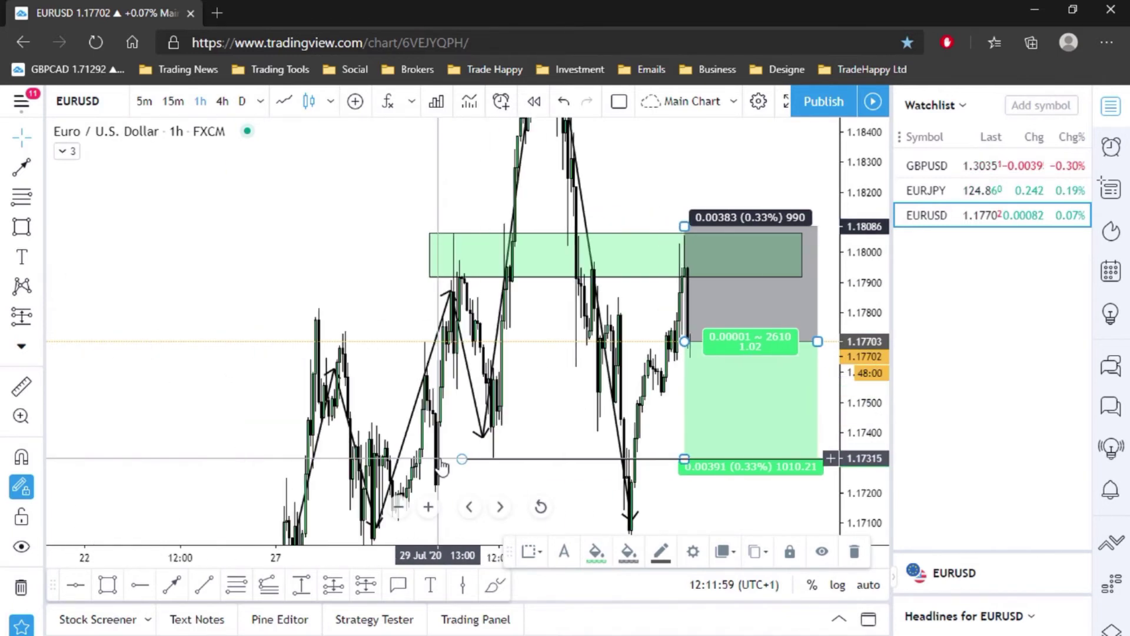
scroll(441, 468, up, 5)
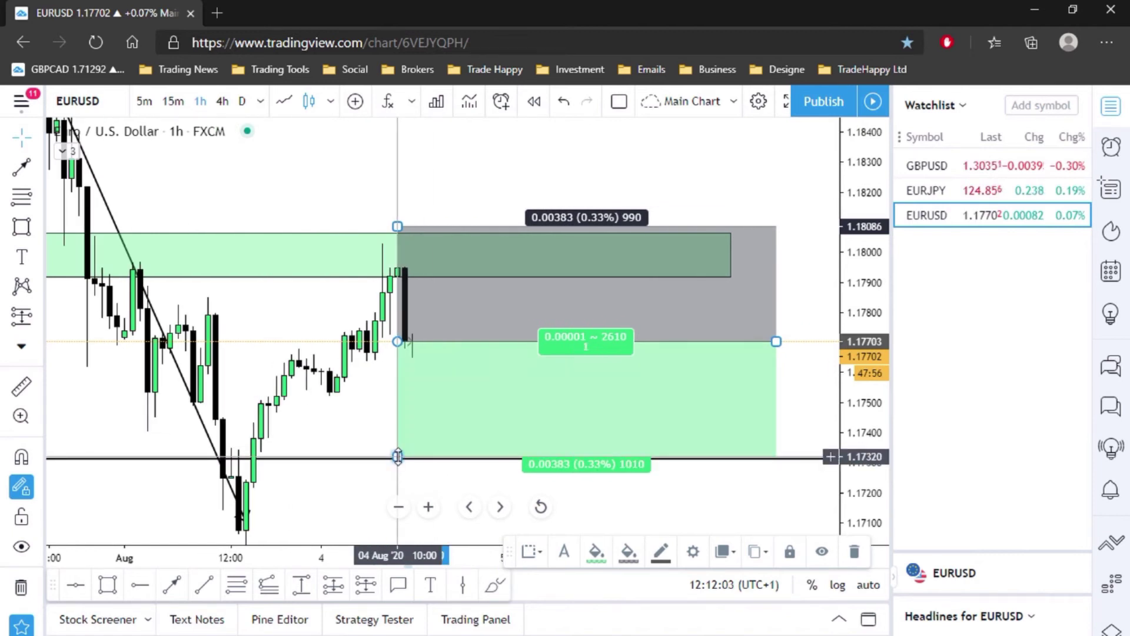
click(749, 195)
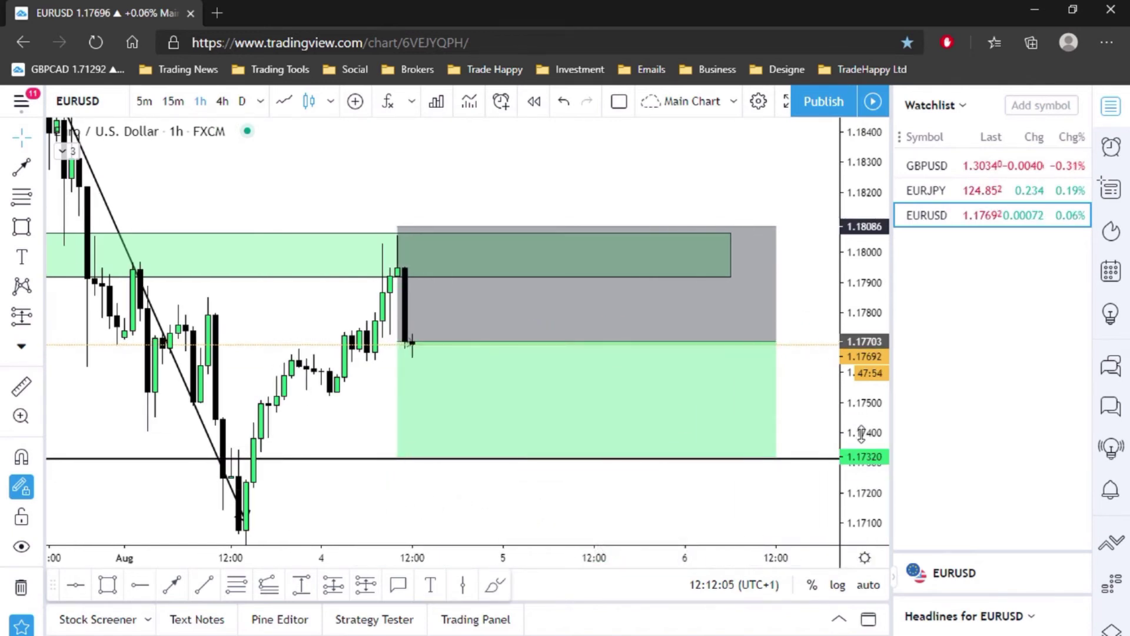
drag(862, 434, 802, 387)
scroll(802, 386, down, 2)
scroll(802, 387, up, 2)
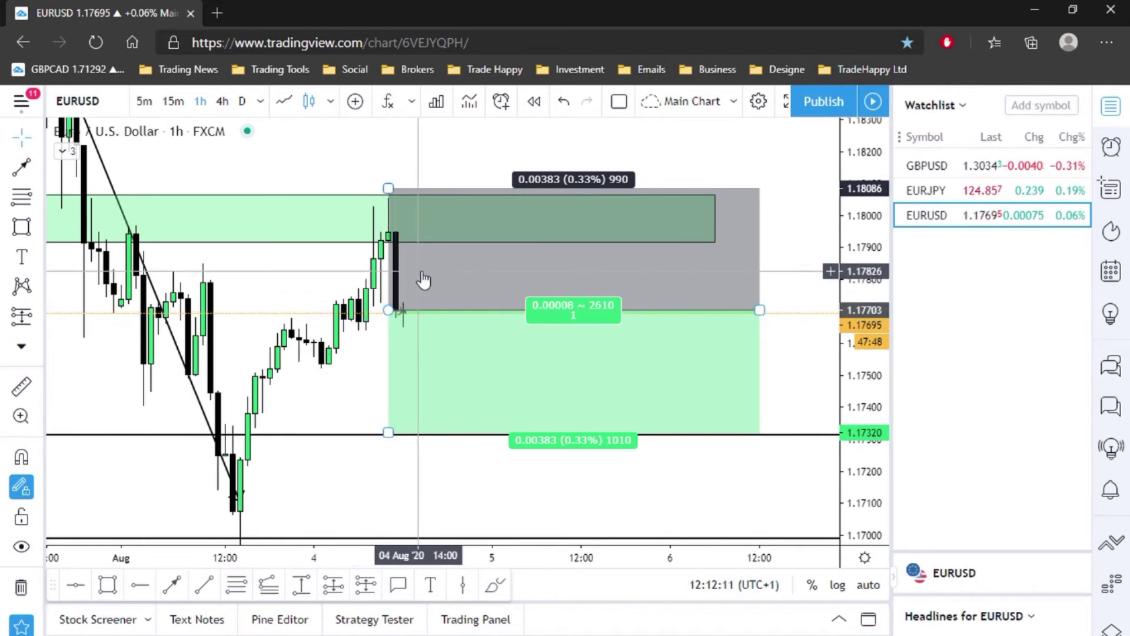
Draw trend lines from the entry: a short rise, a flat stretch, then down to 1.17320
click(172, 588)
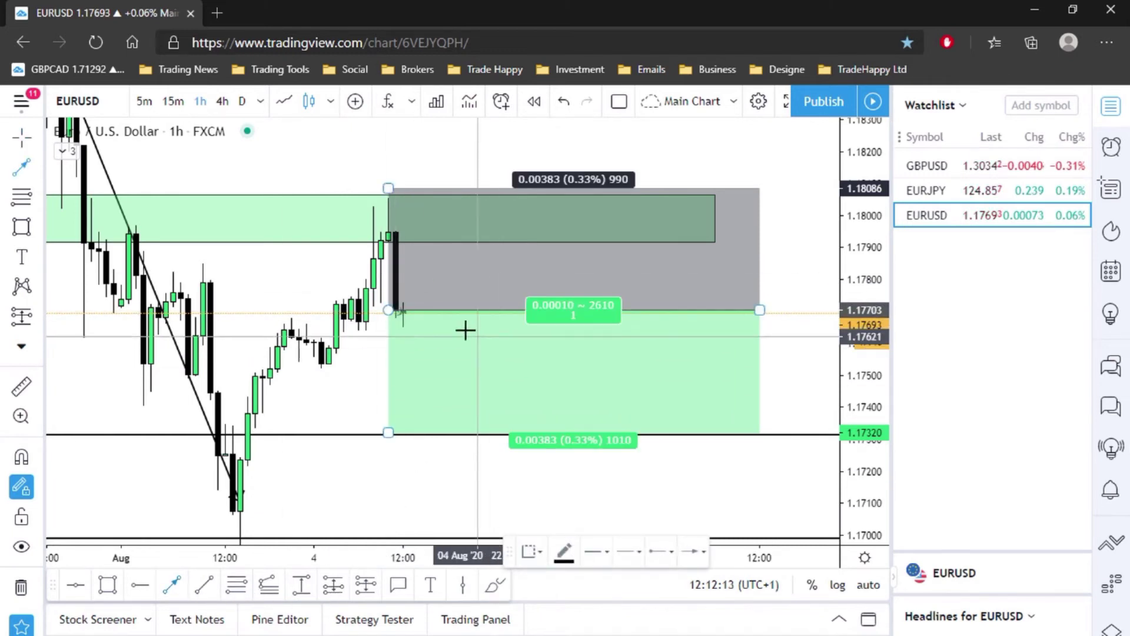
click(410, 308)
click(425, 276)
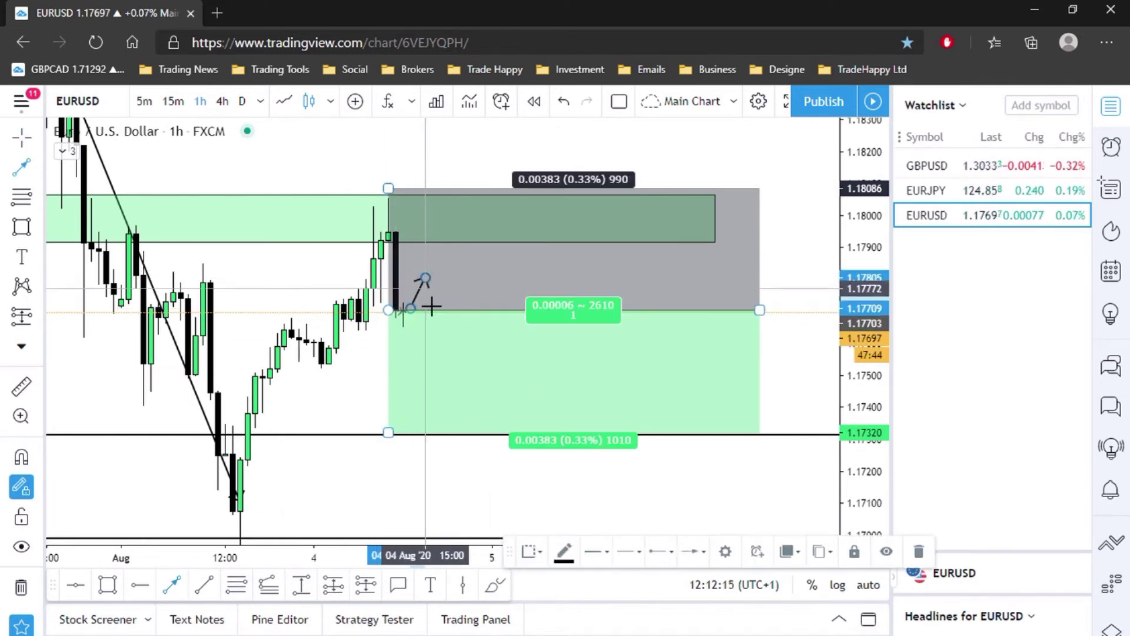
click(425, 277)
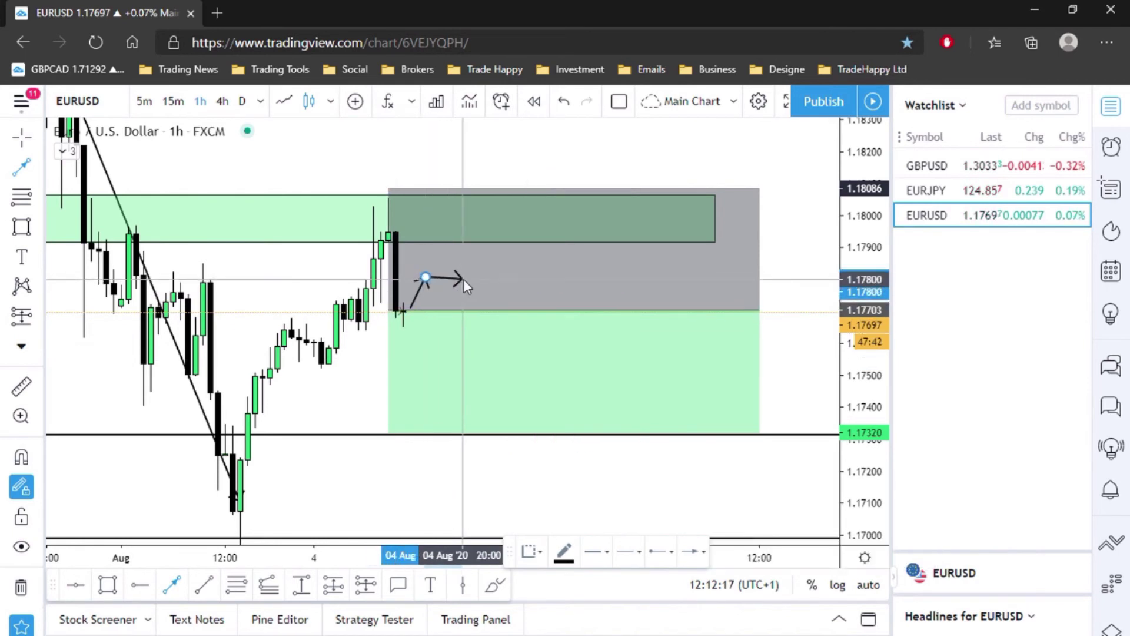
click(471, 277)
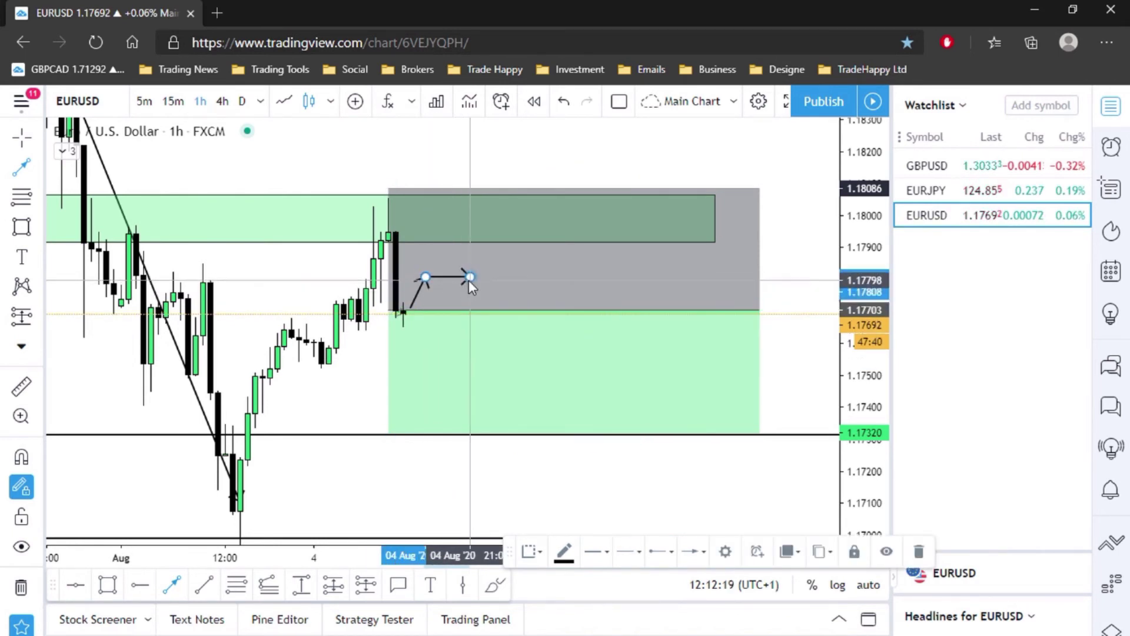
click(470, 280)
click(522, 431)
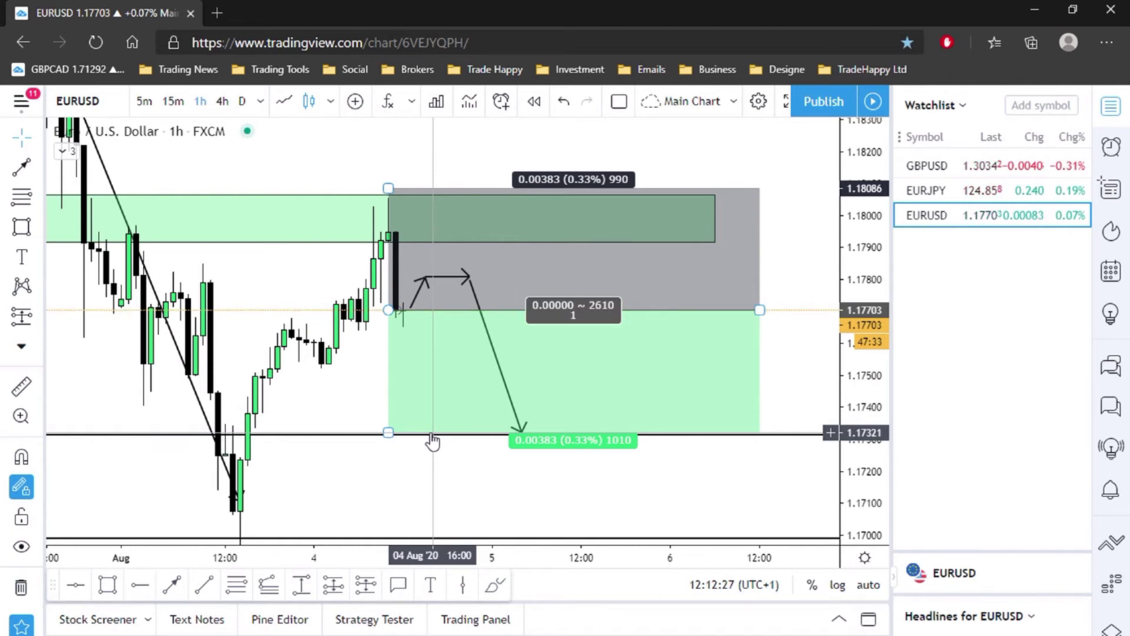
Zoom and pan the chart to review the projected price path
scroll(157, 399, down, 2)
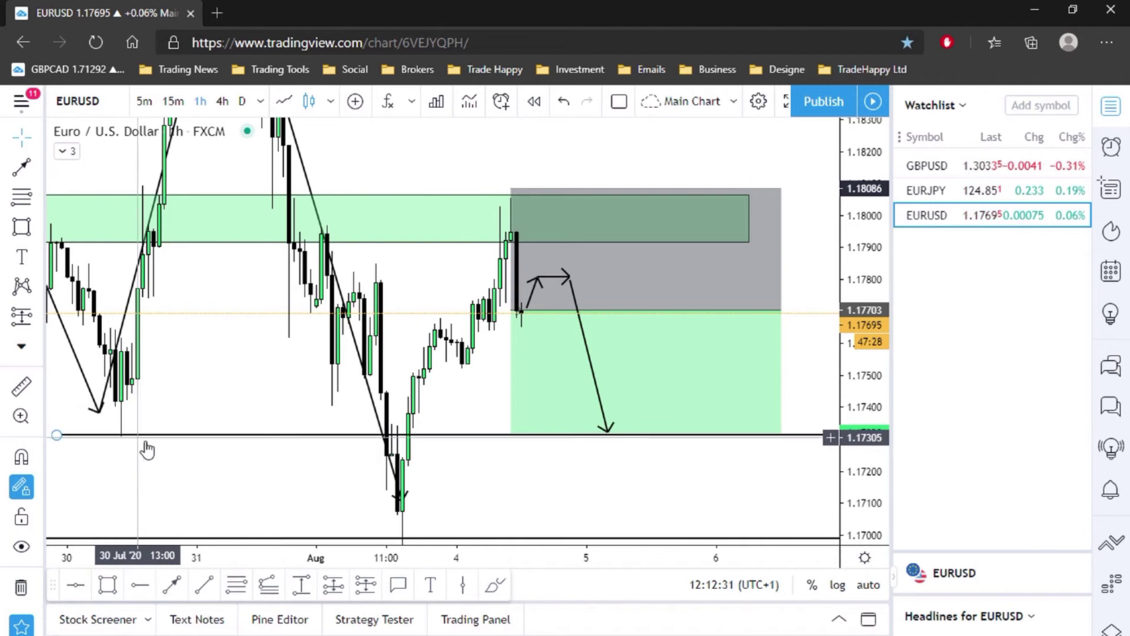
scroll(521, 457, up, 2)
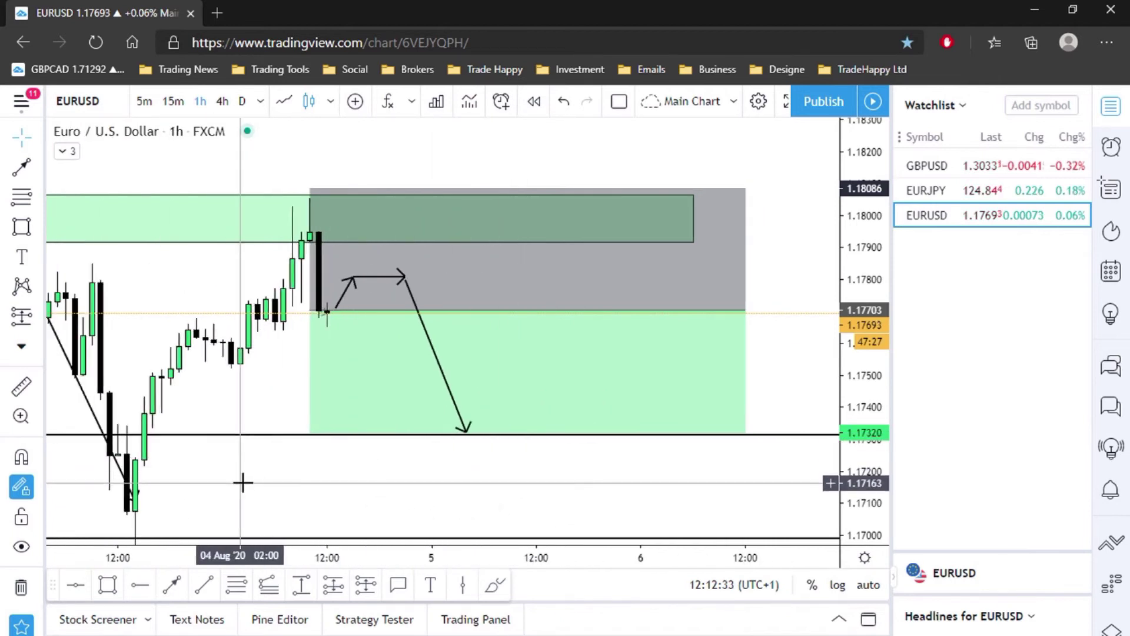
drag(242, 479, 292, 489)
scroll(391, 471, up, 1)
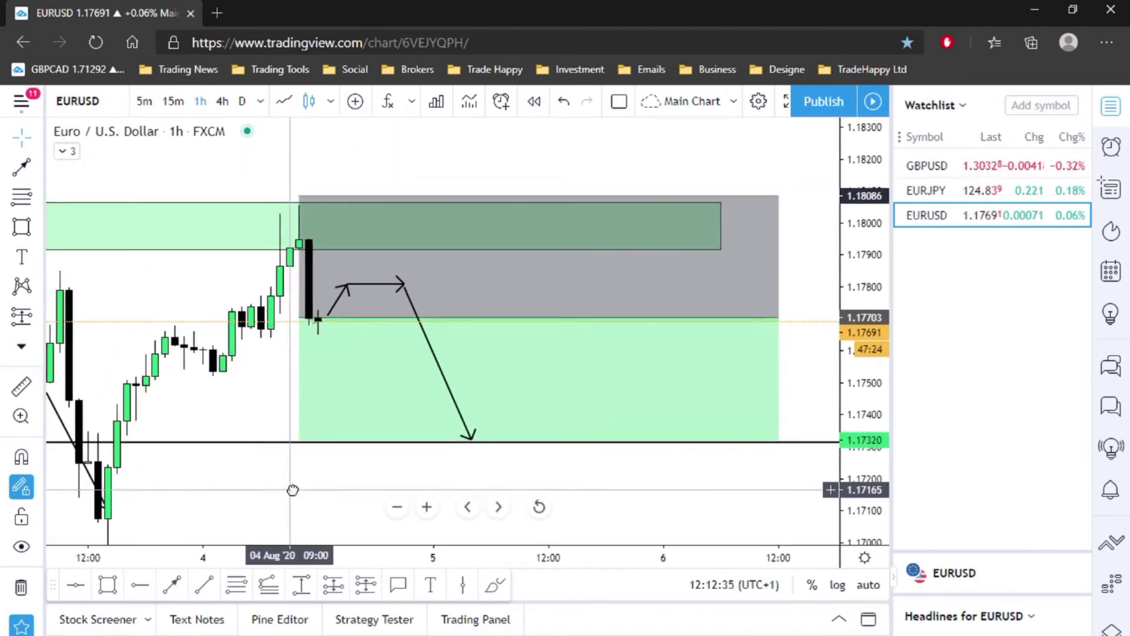
scroll(327, 487, down, 1)
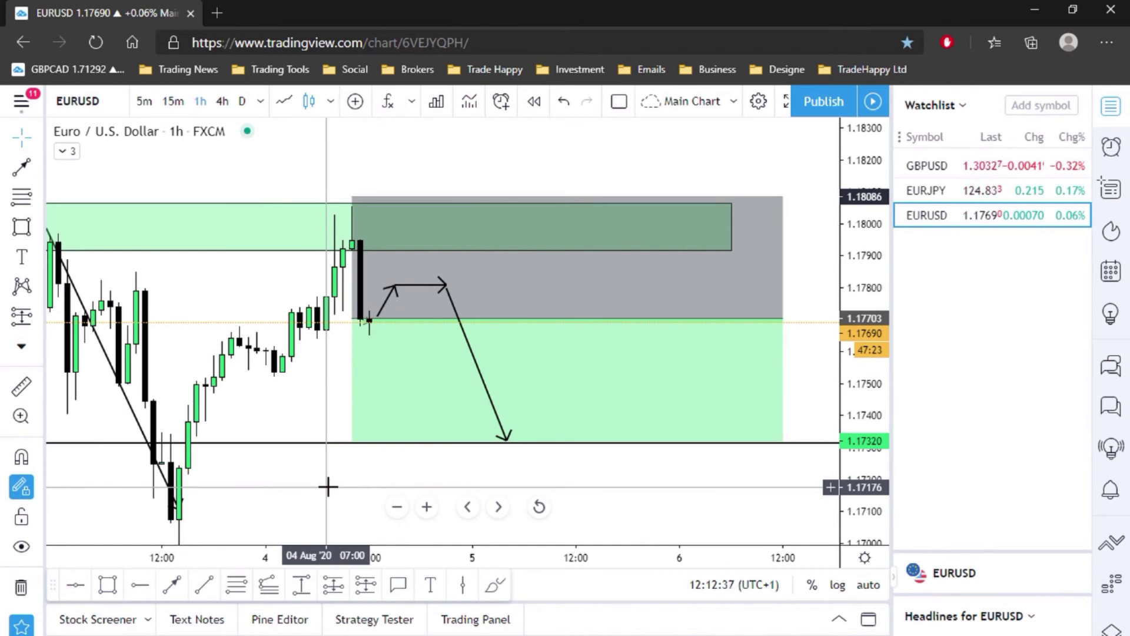
scroll(328, 487, down, 3)
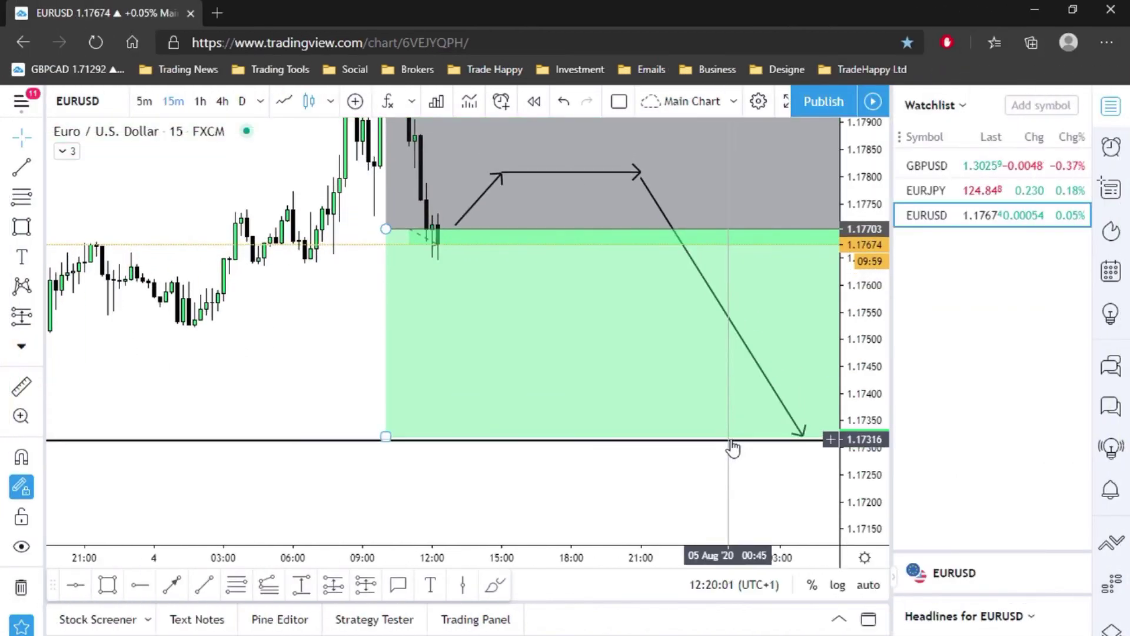
Zoom and pan the 15-minute chart to frame the projected-path arrows
scroll(732, 449, down, 1)
drag(689, 467, 534, 522)
scroll(601, 502, down, 1)
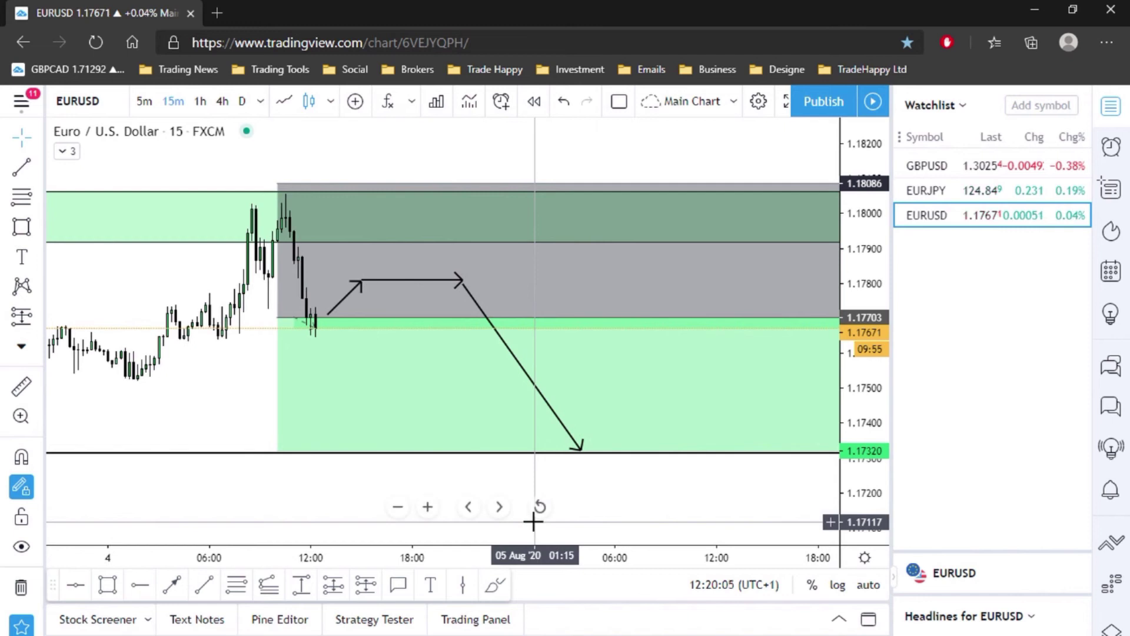
scroll(534, 522, down, 1)
drag(708, 500, 542, 499)
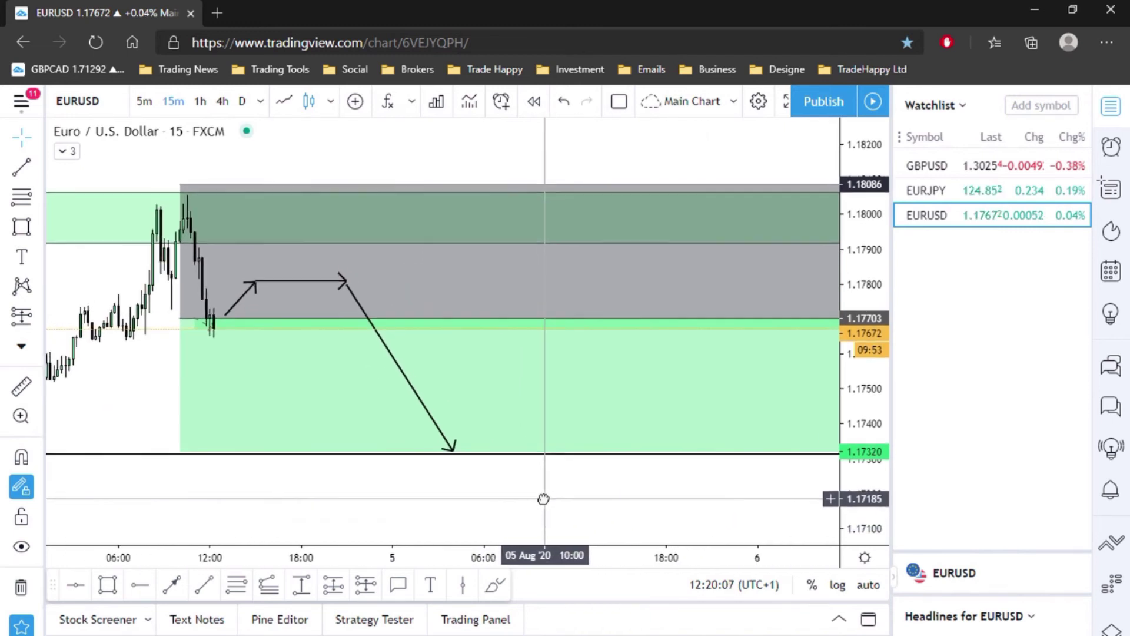
scroll(581, 507, down, 1)
scroll(663, 510, up, 1)
mouse_move(663, 509)
mouse_down()
mouse_move(565, 518)
mouse_move(638, 524)
mouse_up()
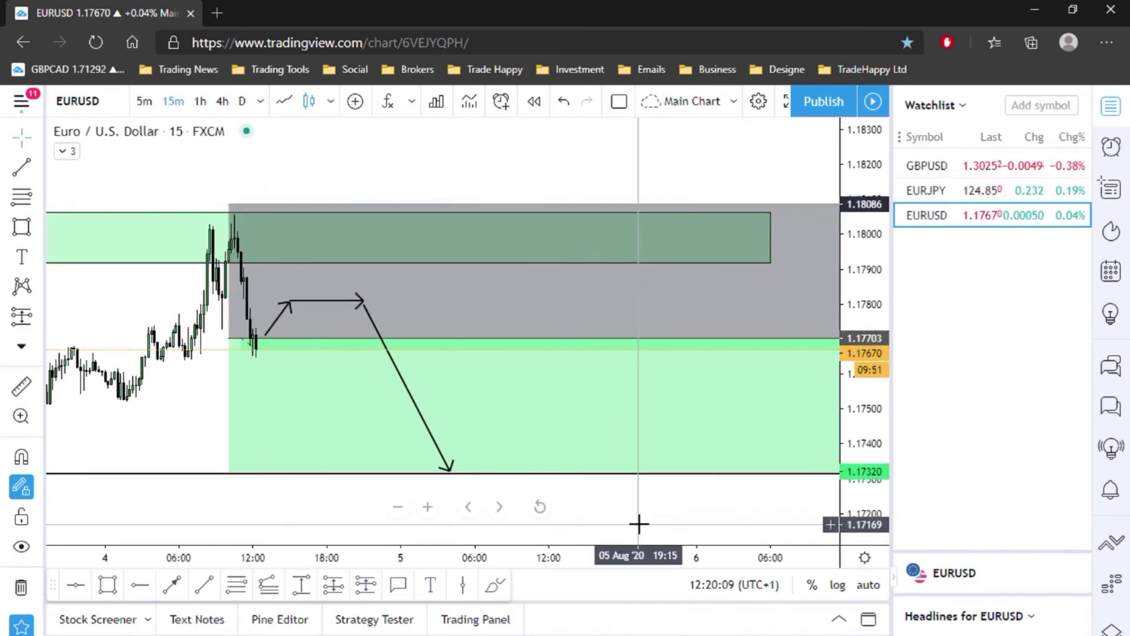
Delete the descending, horizontal and short rising arrow lines
click(407, 375)
click(413, 405)
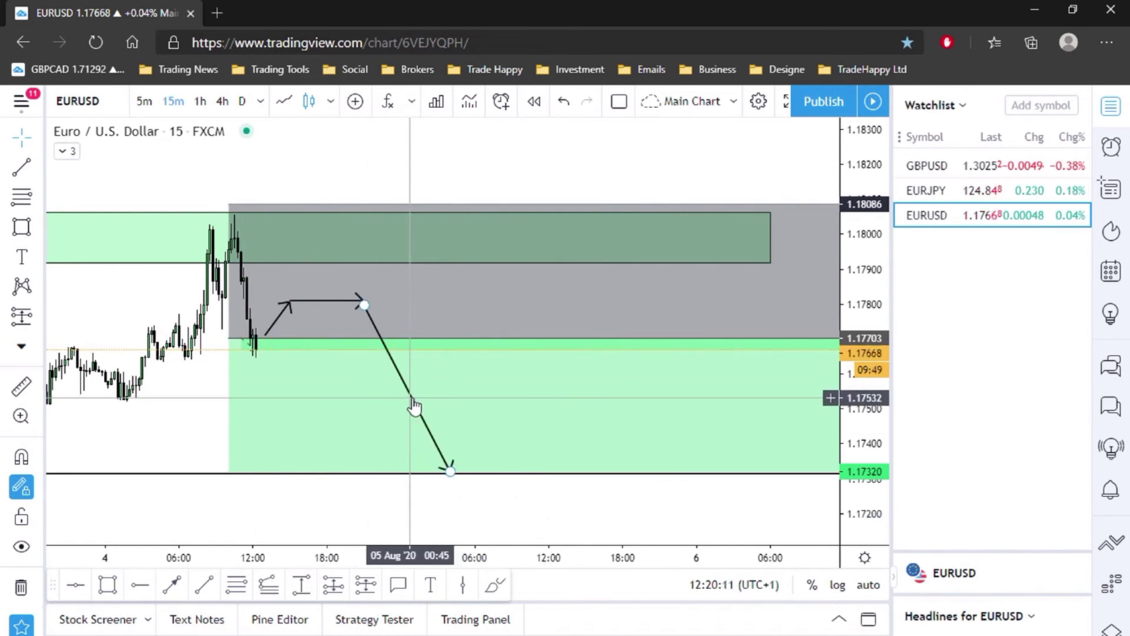
key(Delete)
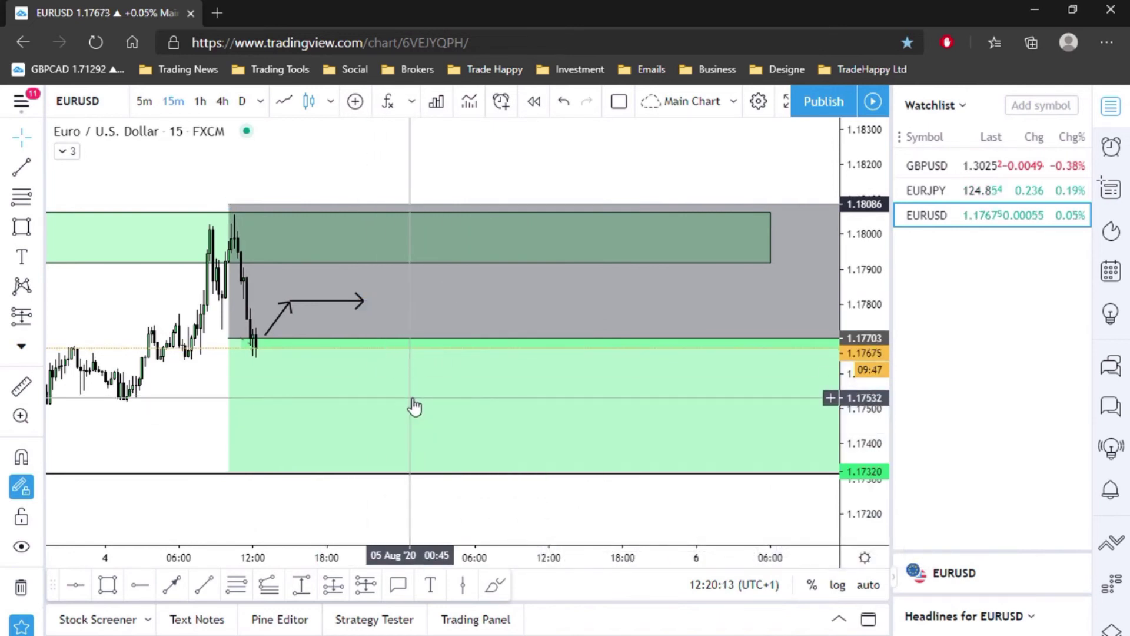
click(371, 346)
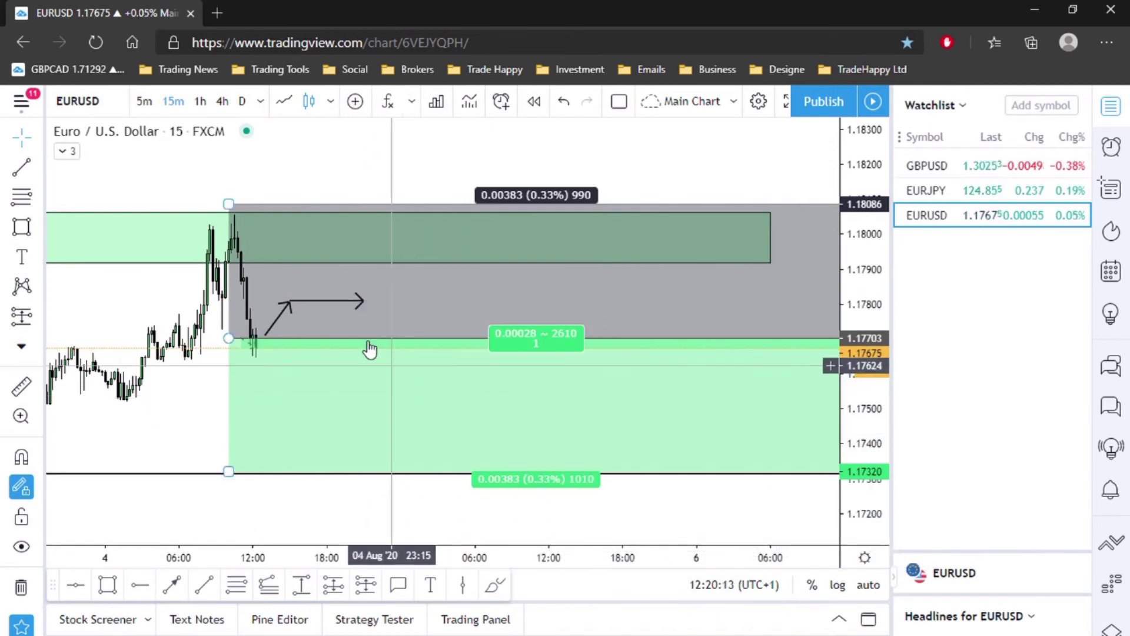
click(318, 307)
key(Delete)
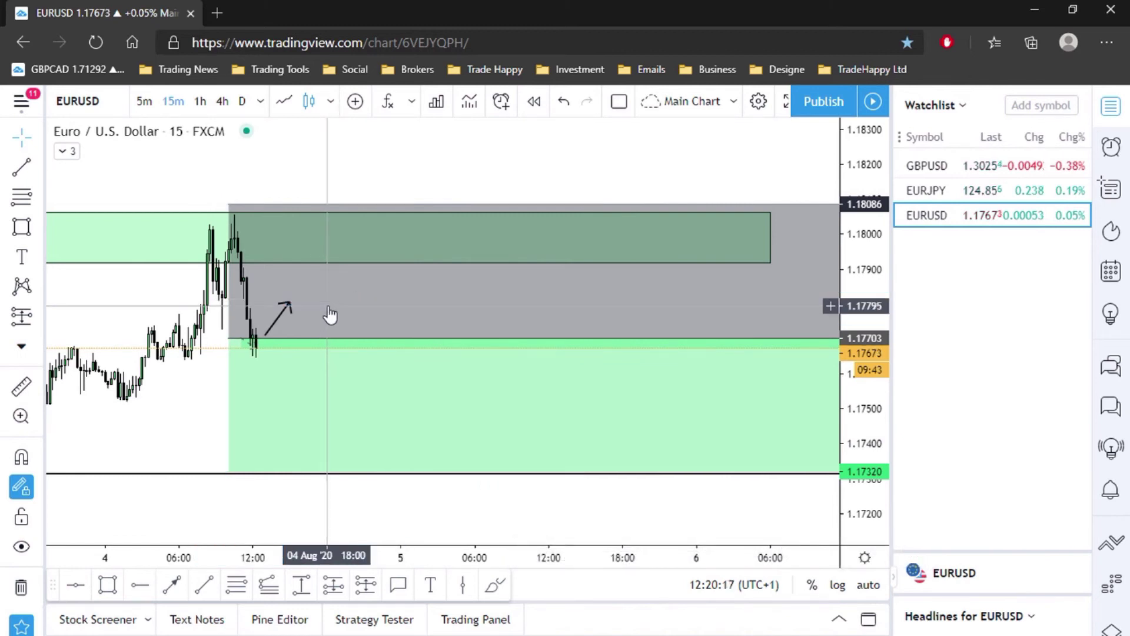
click(329, 315)
click(278, 319)
key(Delete)
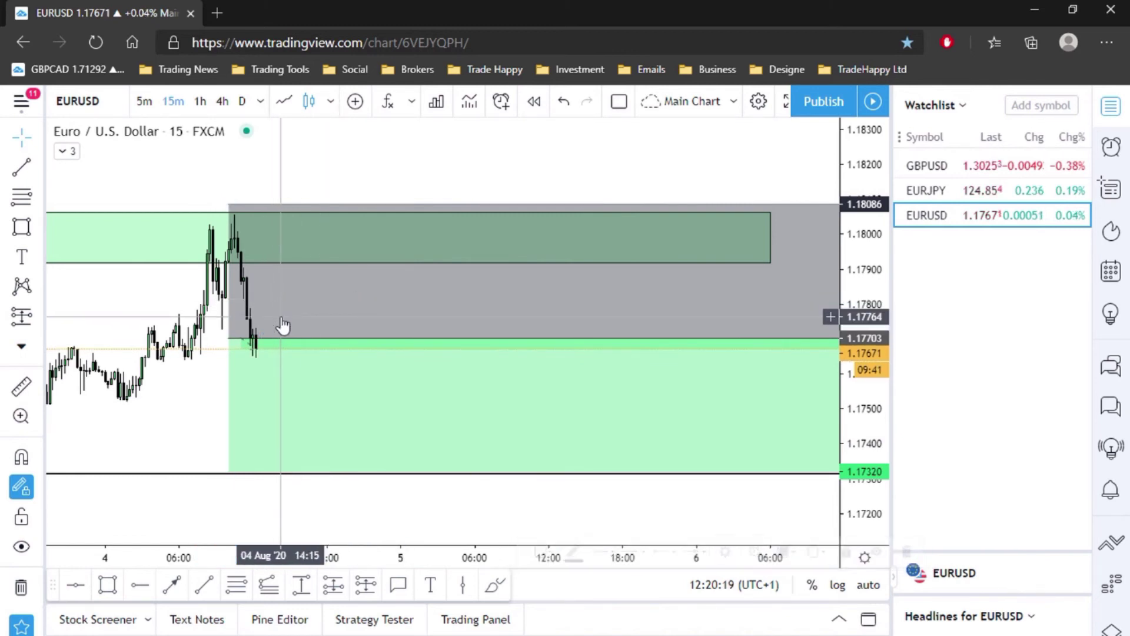
scroll(544, 492, down, 2)
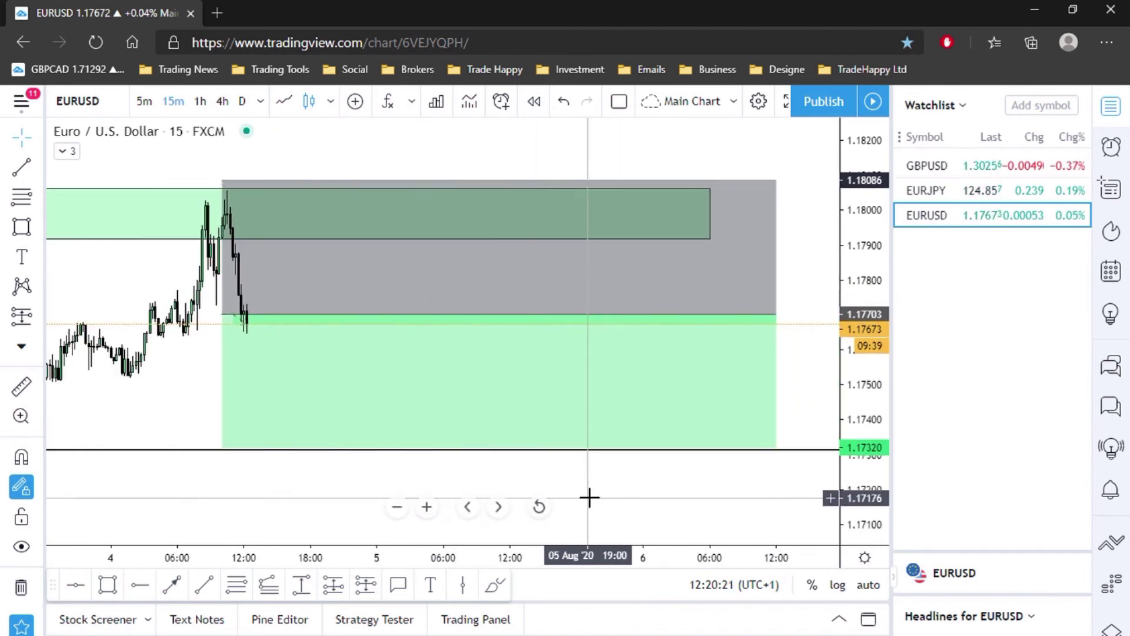
Draw a Fibonacci retracement from 1.17318 up to 1.17702
click(237, 584)
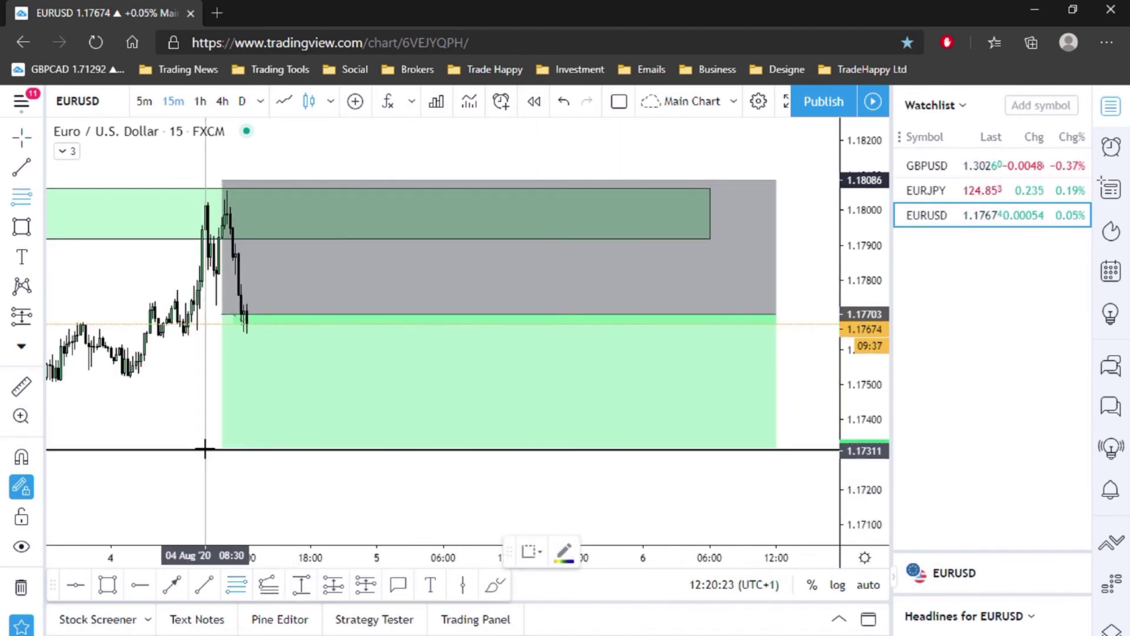
drag(205, 448, 725, 314)
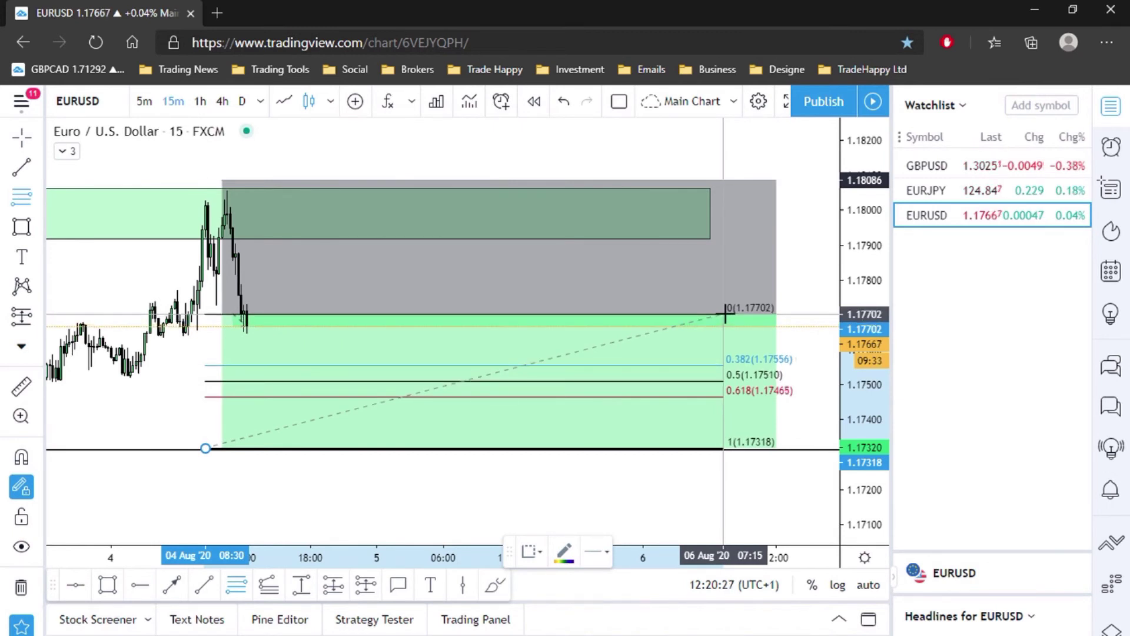
click(139, 383)
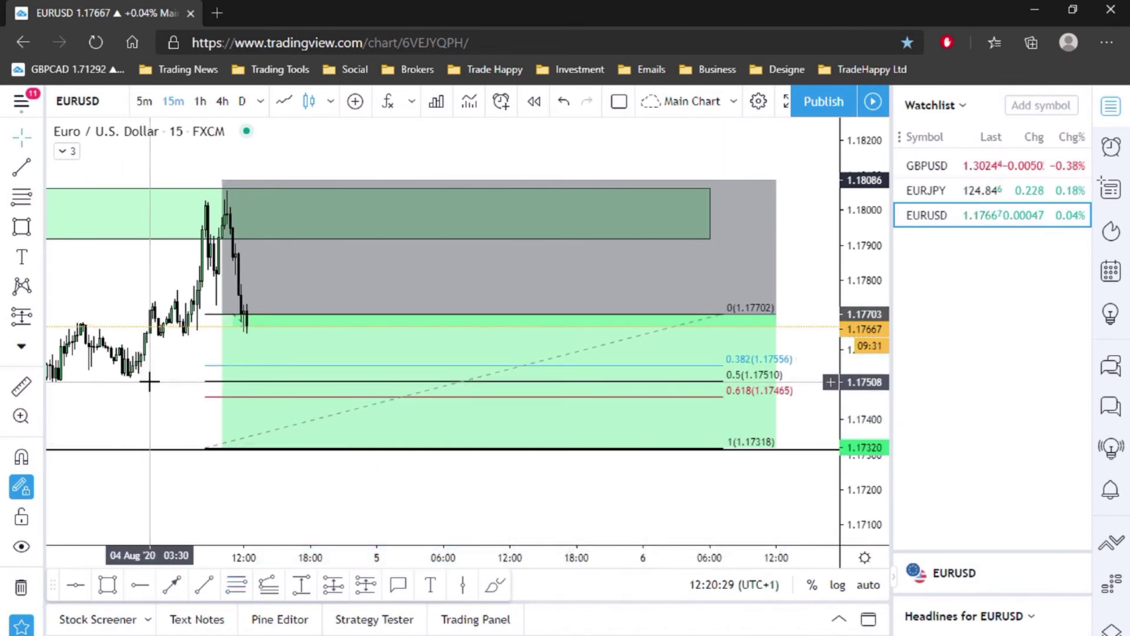
Place a horizontal ray at the 0.5 level, 1.17510, then delete the Fibonacci retracement
click(139, 591)
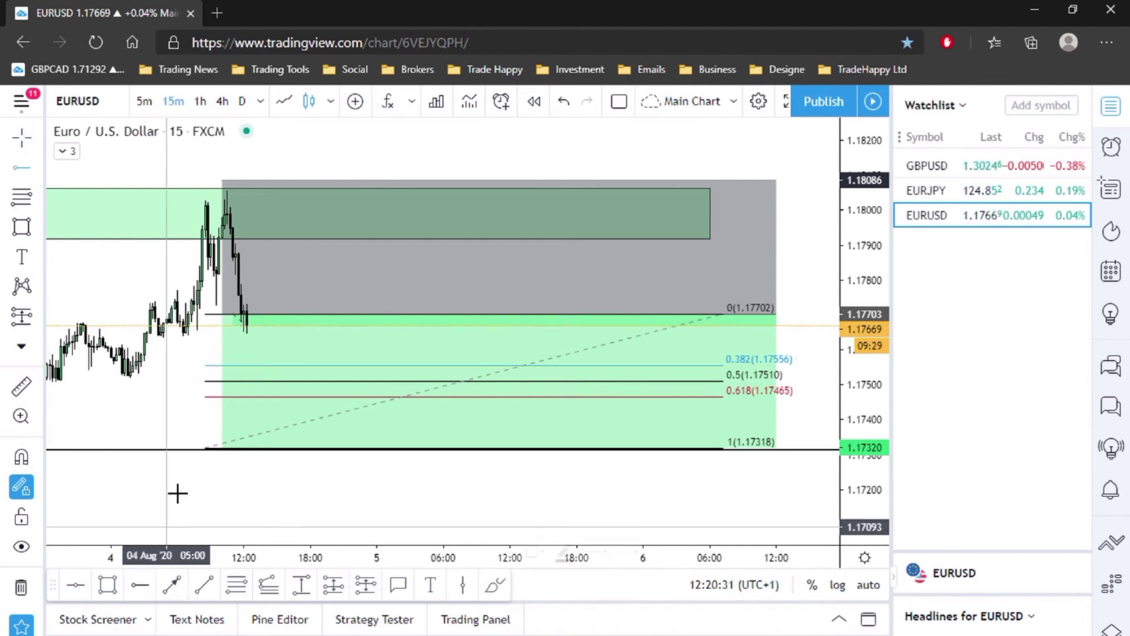
click(179, 381)
click(609, 343)
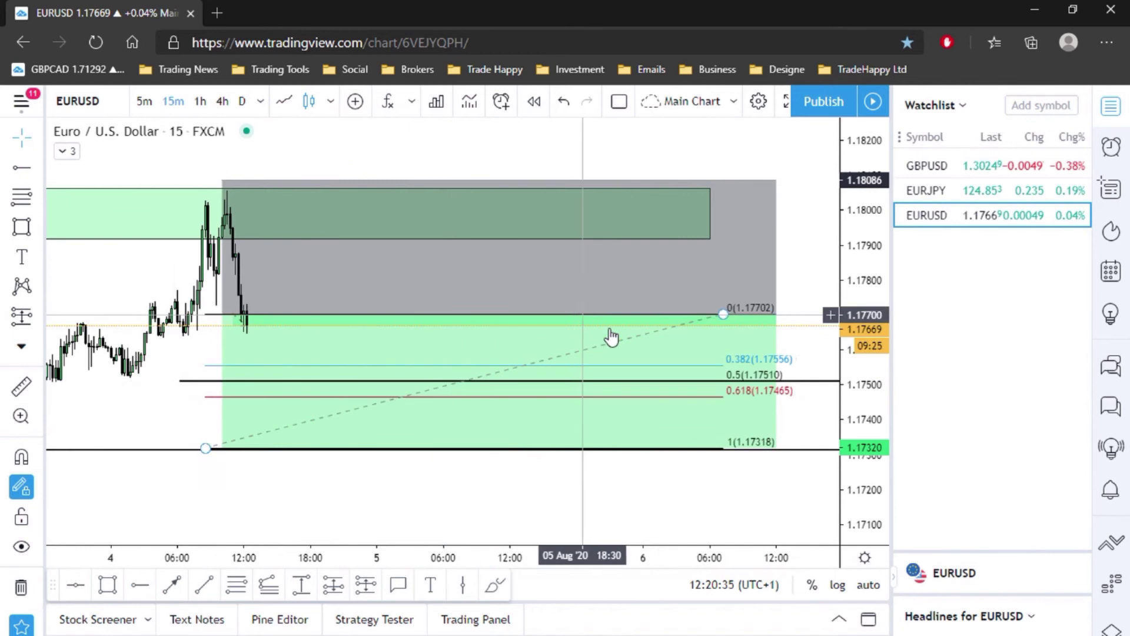
key(Delete)
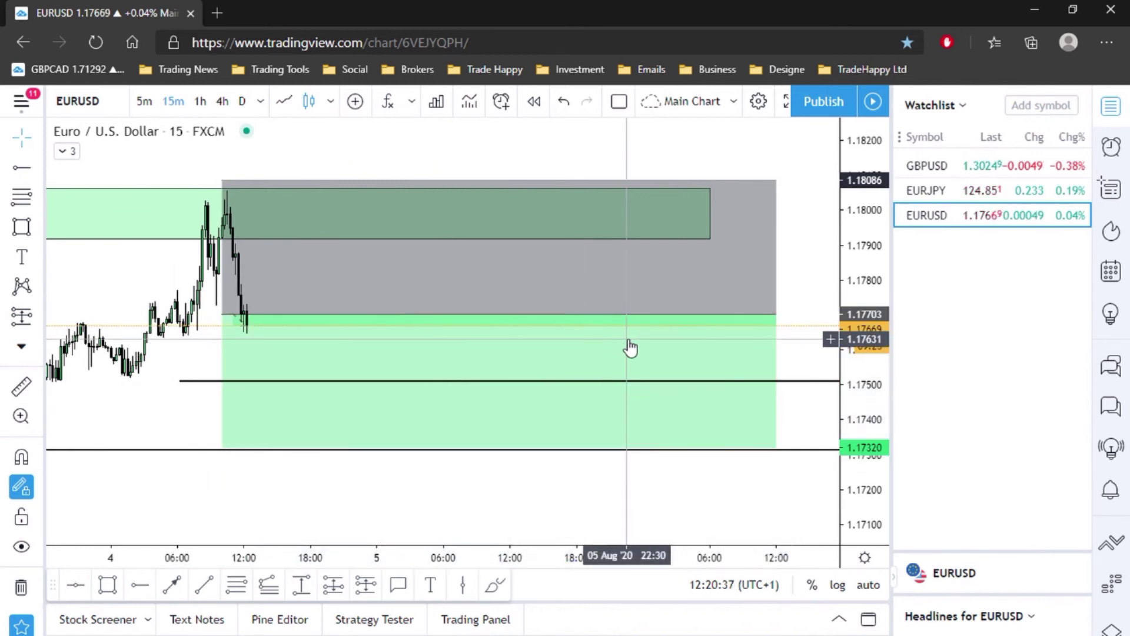
Create a Crossing, Only Once alert at 1.17510 and move the drawn ray off that level
right_click(152, 382)
click(210, 328)
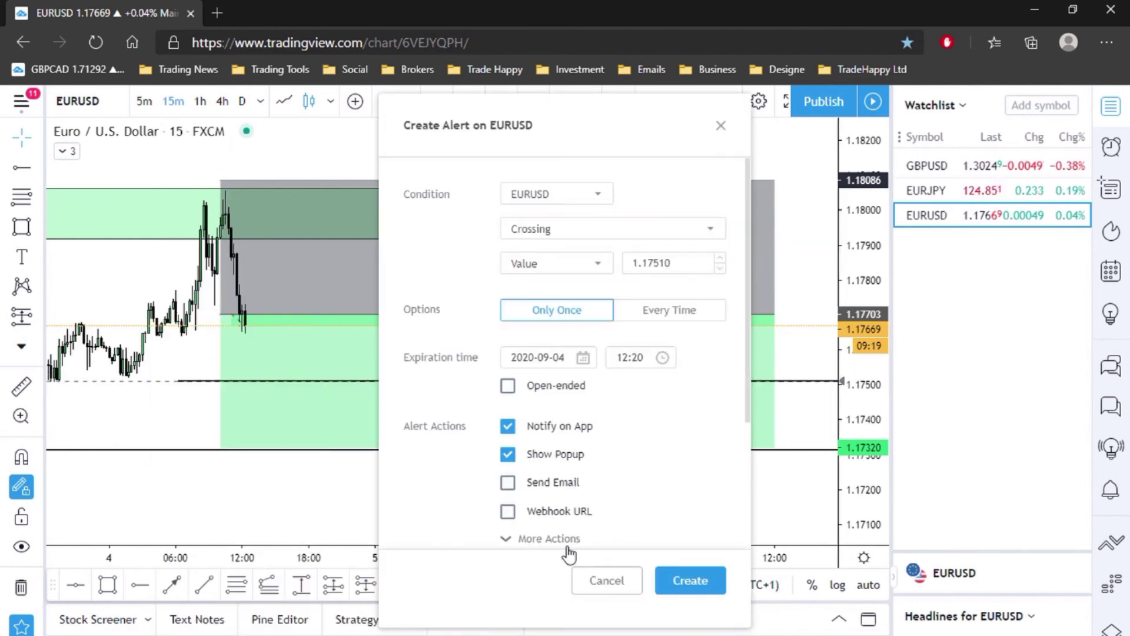
click(690, 581)
drag(194, 382, 164, 386)
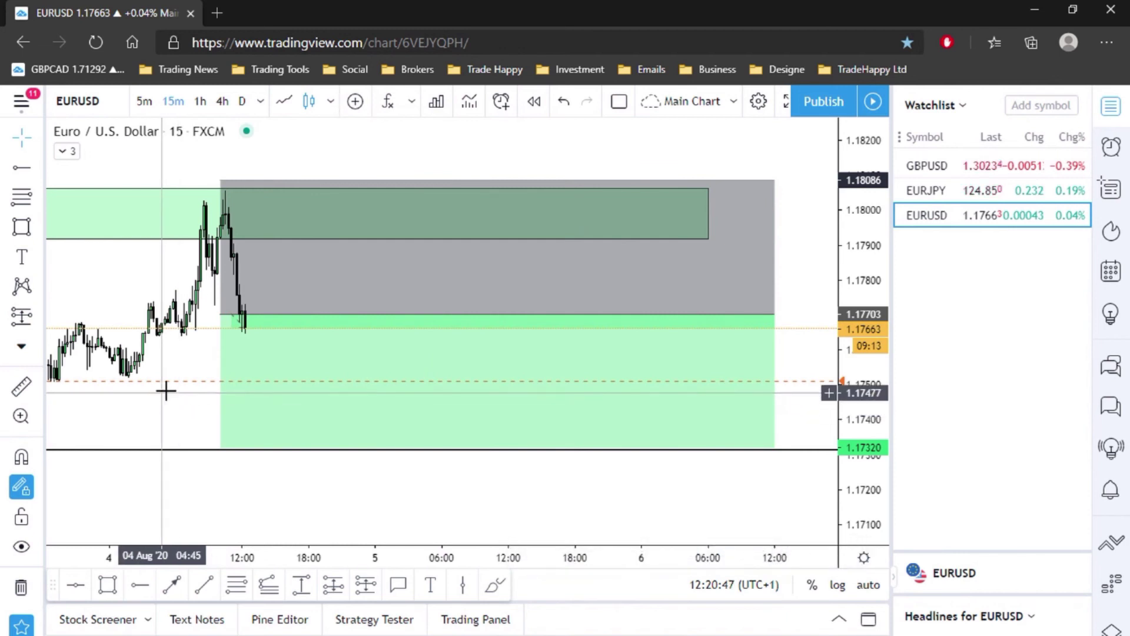
click(431, 416)
click(477, 530)
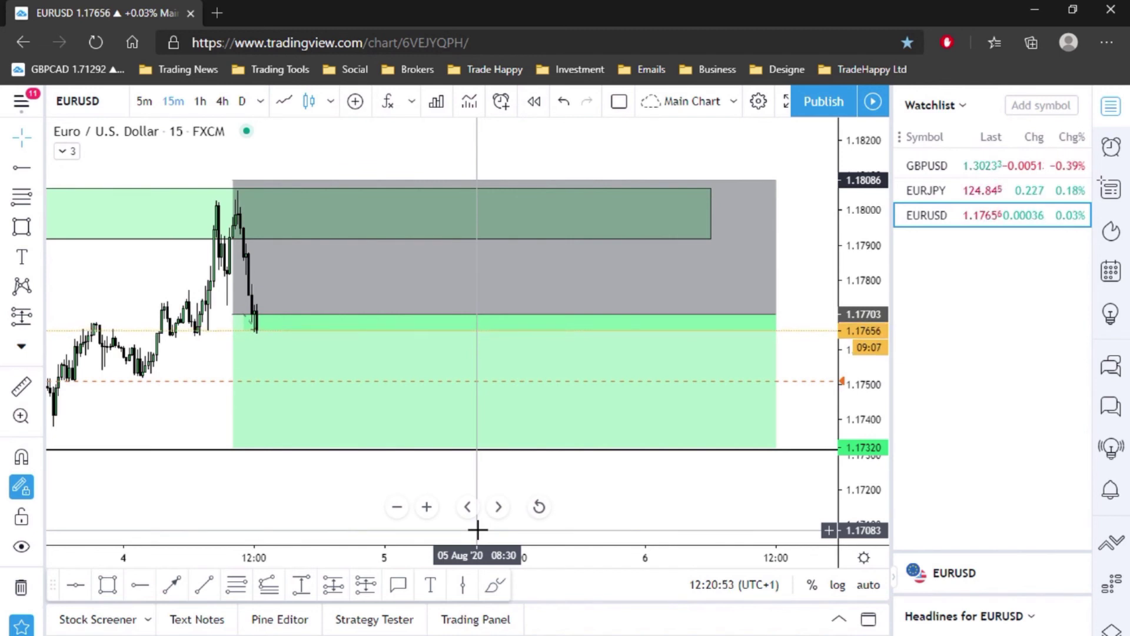
Zoom and pan to frame the short position box and the dashed 1.17510 alert line
scroll(626, 479, down, 3)
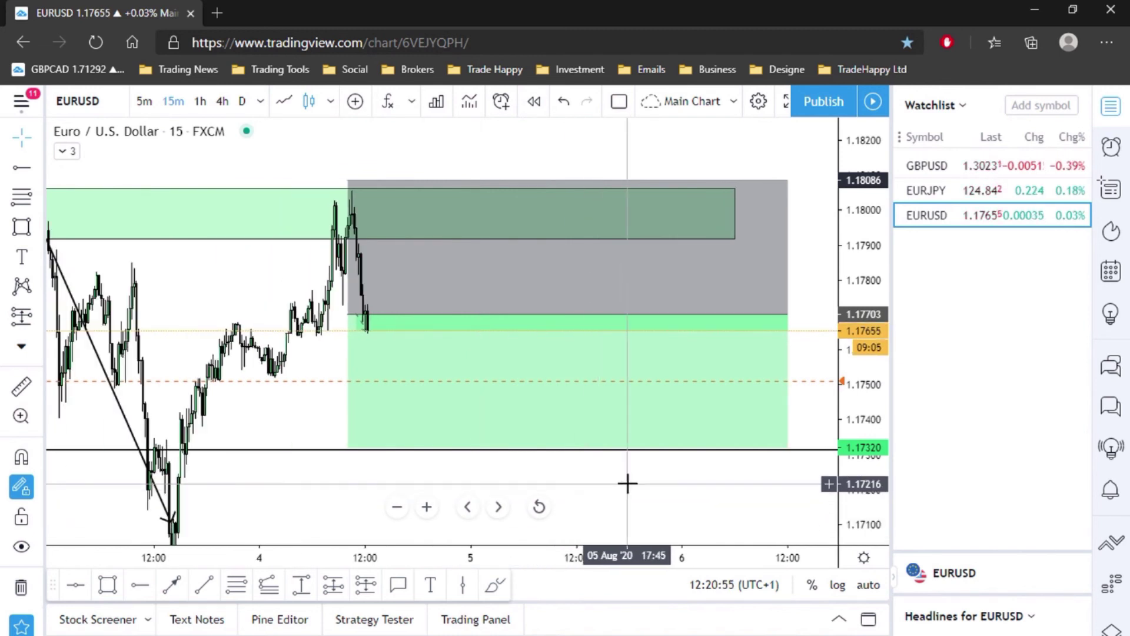
scroll(627, 482, up, 4)
drag(627, 483, 764, 505)
click(230, 372)
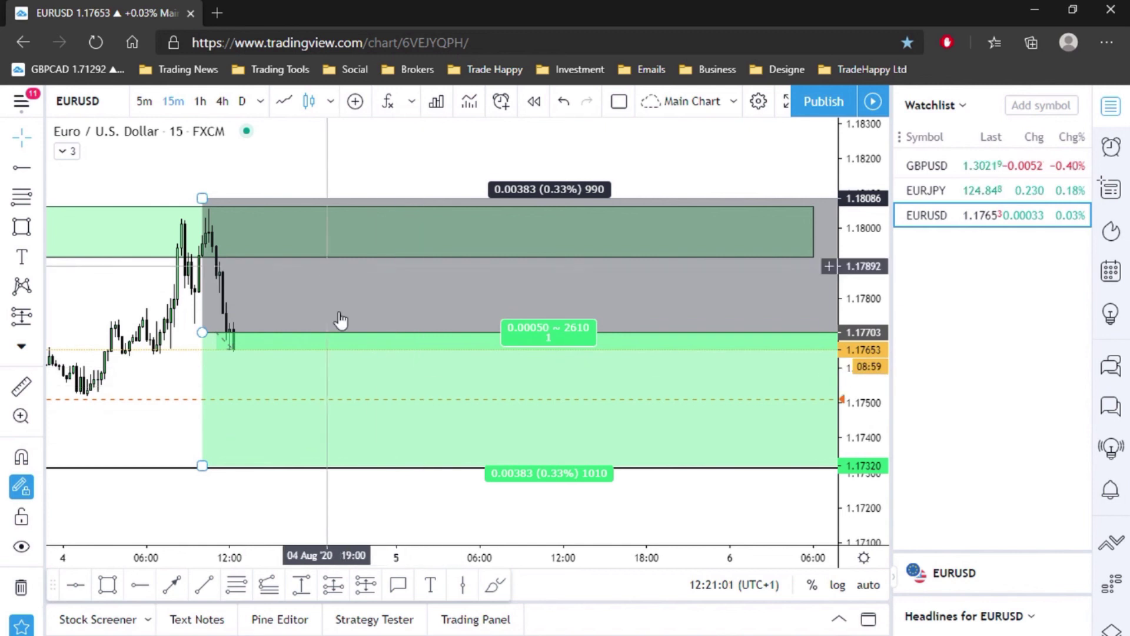
scroll(379, 396, down, 3)
scroll(379, 391, up, 4)
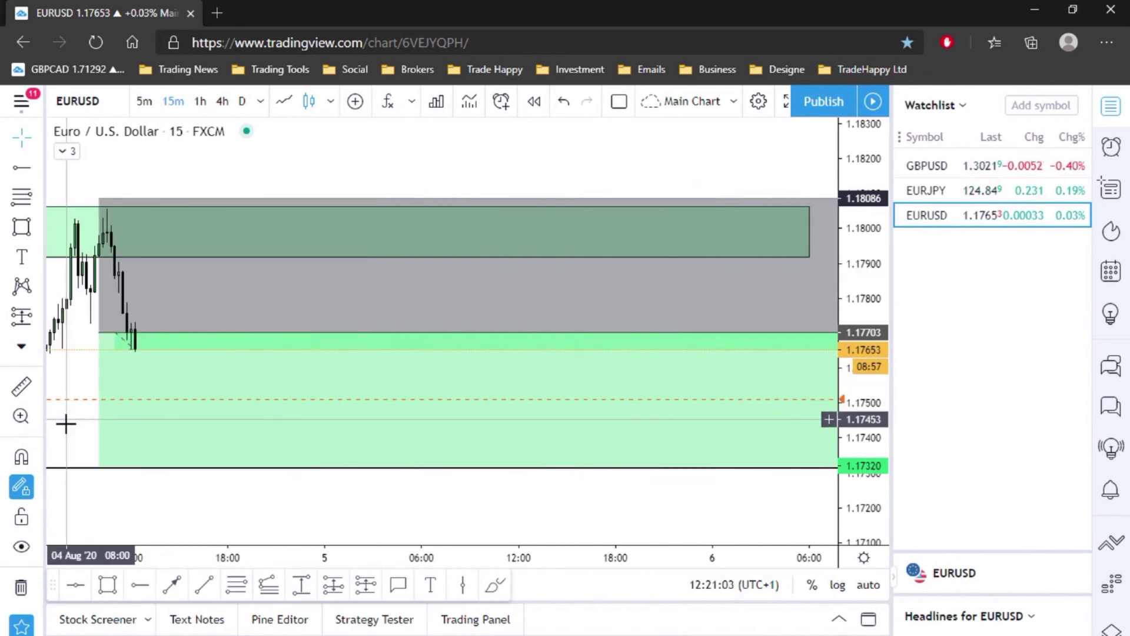
drag(66, 421, 515, 424)
scroll(520, 302, up, 1)
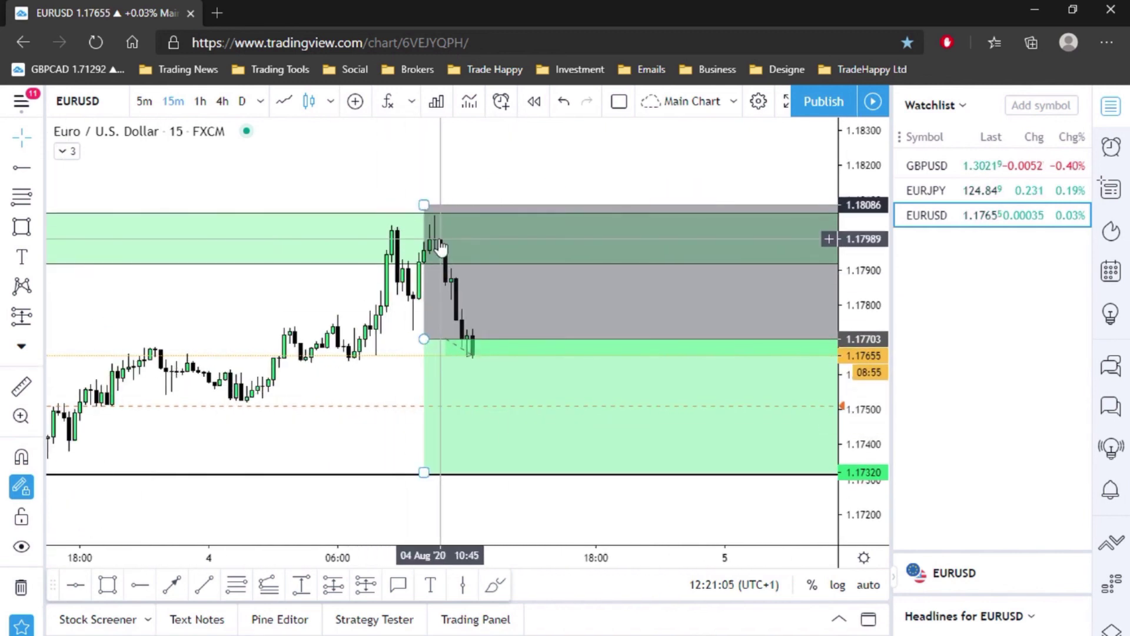
scroll(434, 240, up, 3)
scroll(337, 151, left, 3)
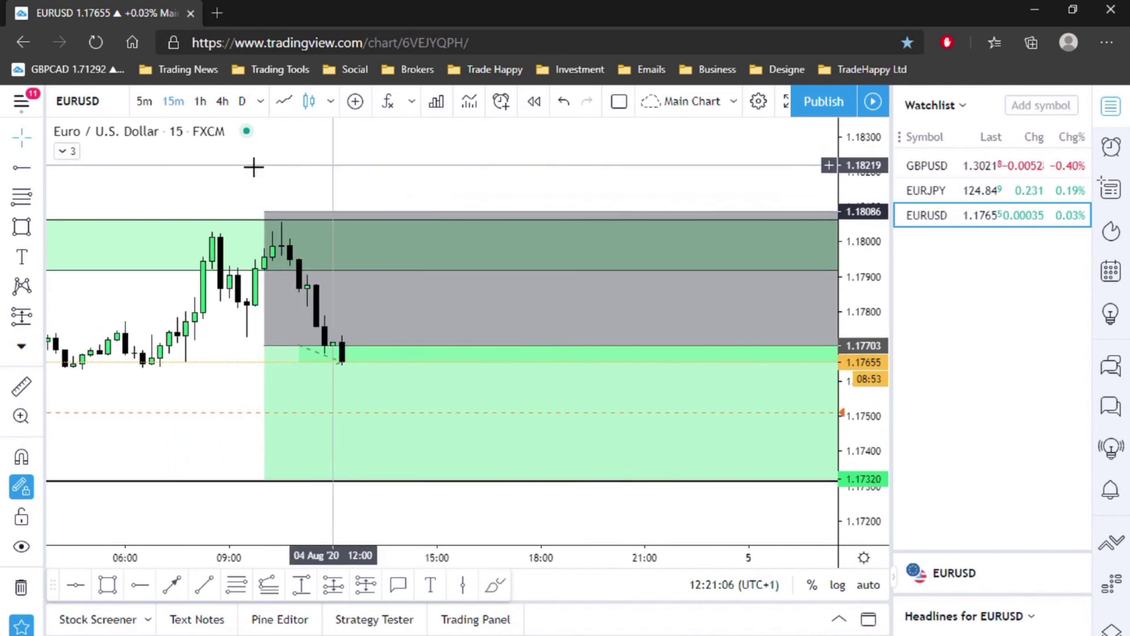
Make Bollinger Bands visible and stretch the price scale to view candles near 1.1765
click(66, 151)
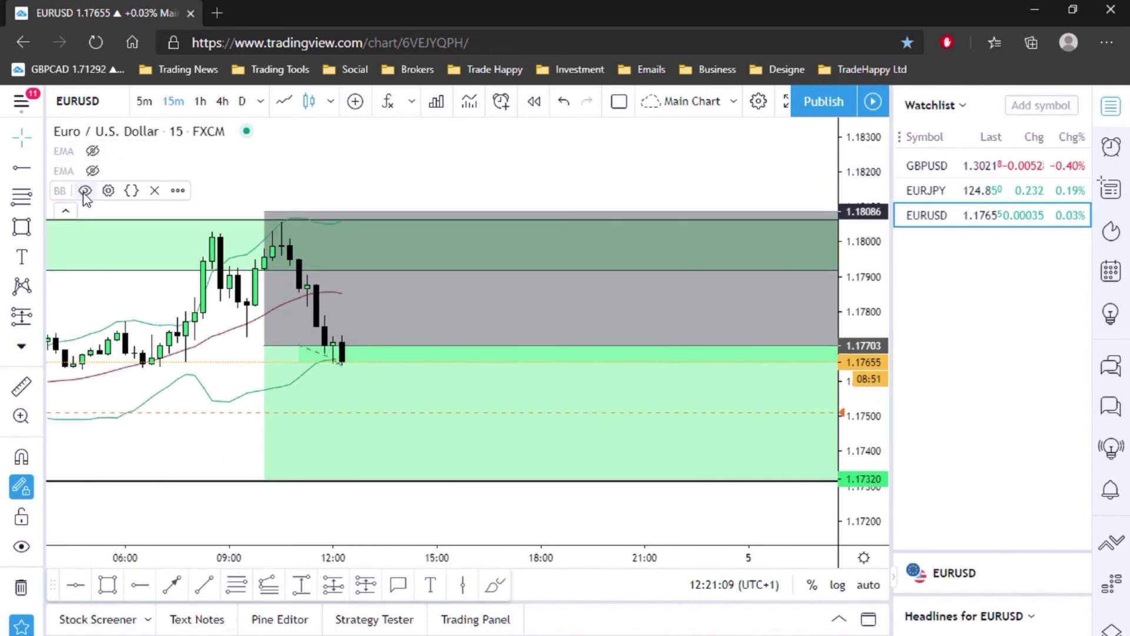
drag(280, 184, 553, 210)
scroll(583, 247, up, 2)
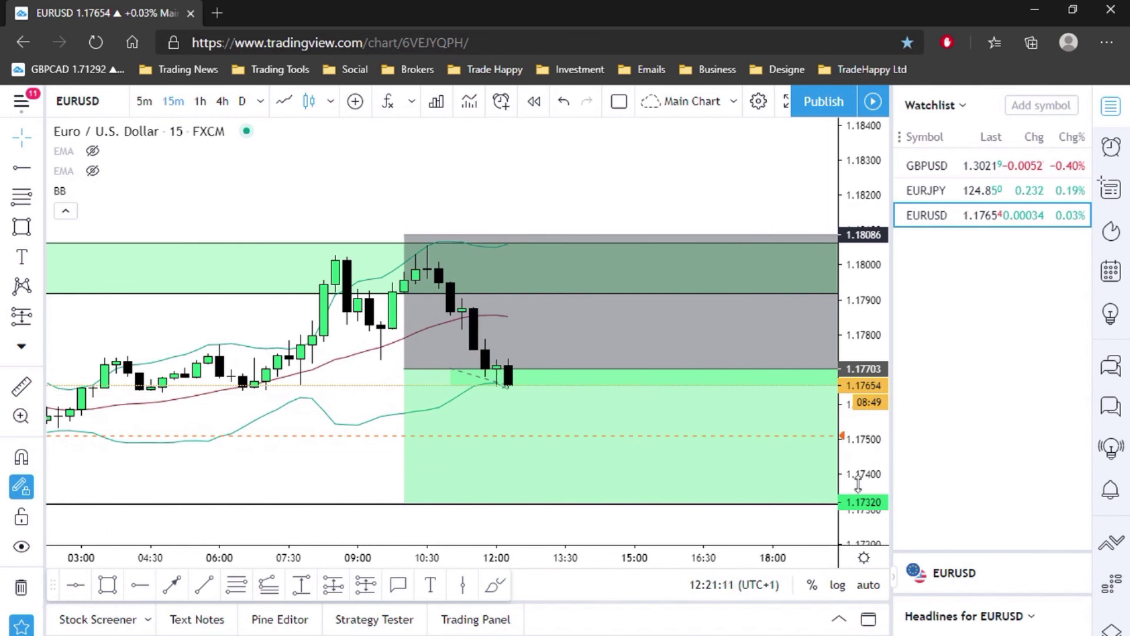
drag(859, 484, 859, 389)
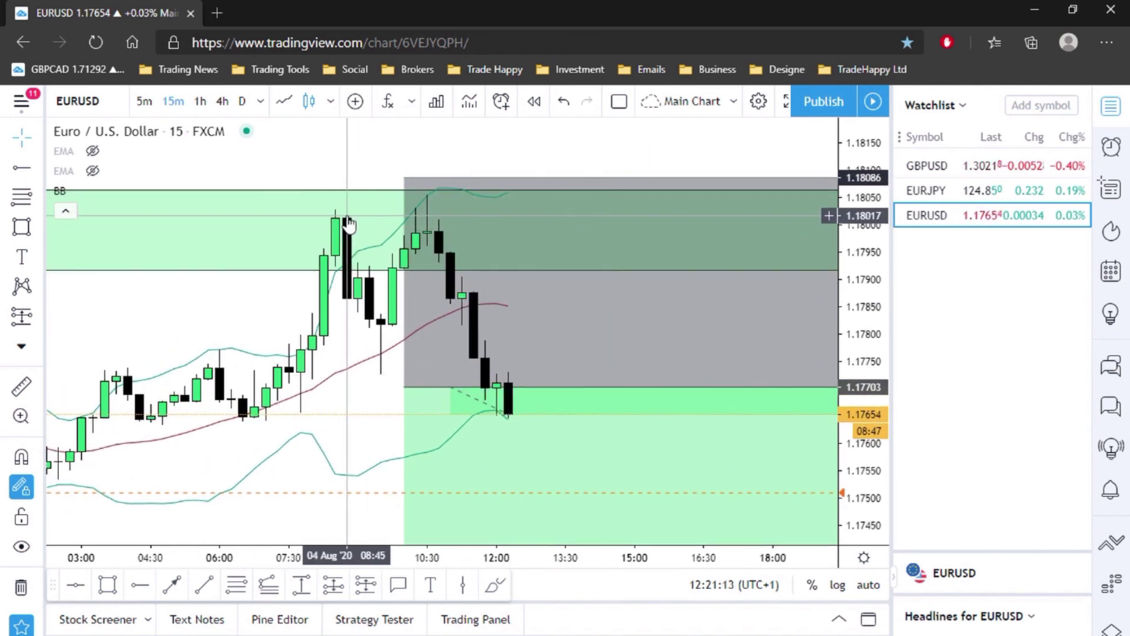
click(432, 229)
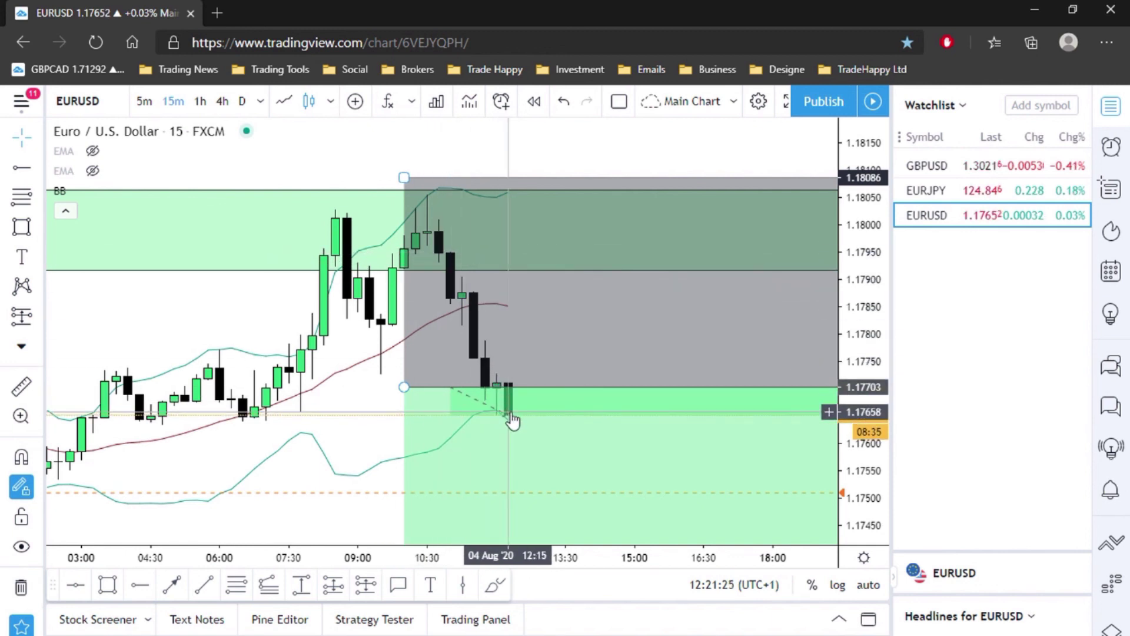
drag(374, 429, 288, 414)
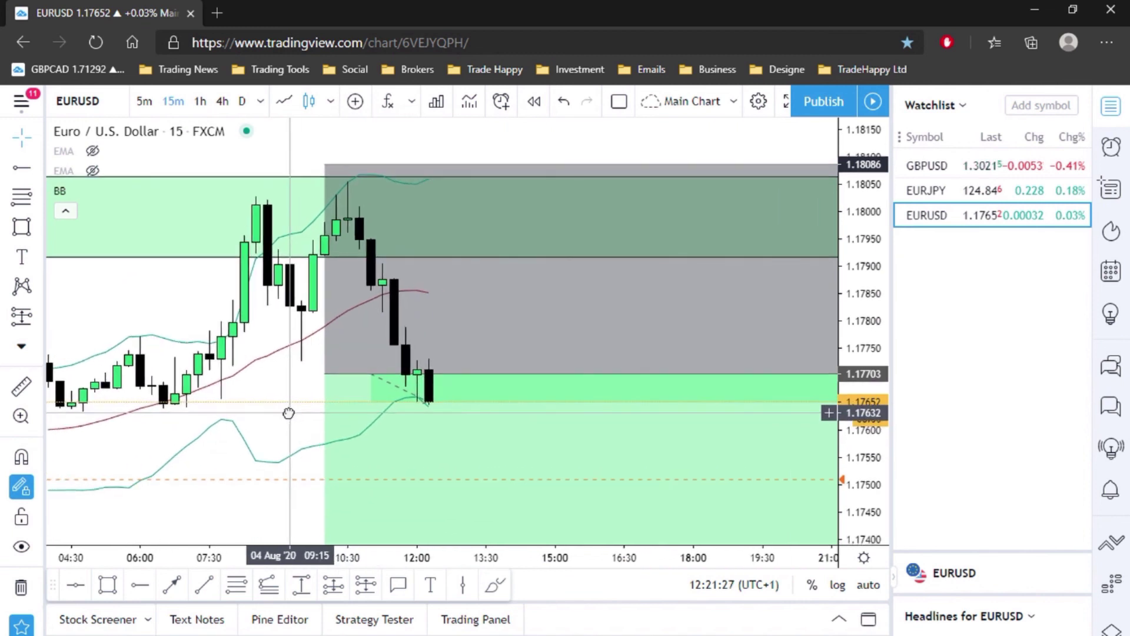
Put EURUSD on 1-hour candles, hide the Bollinger Bands, and bring the earlier downtrend into view
click(208, 106)
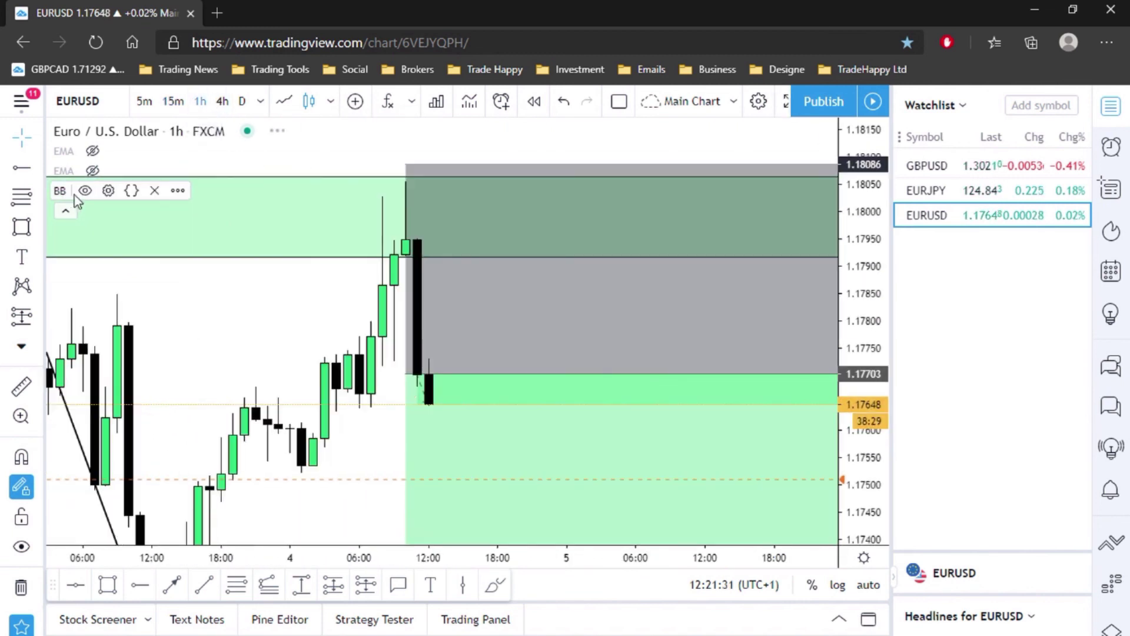
click(85, 190)
scroll(227, 320, left, 5)
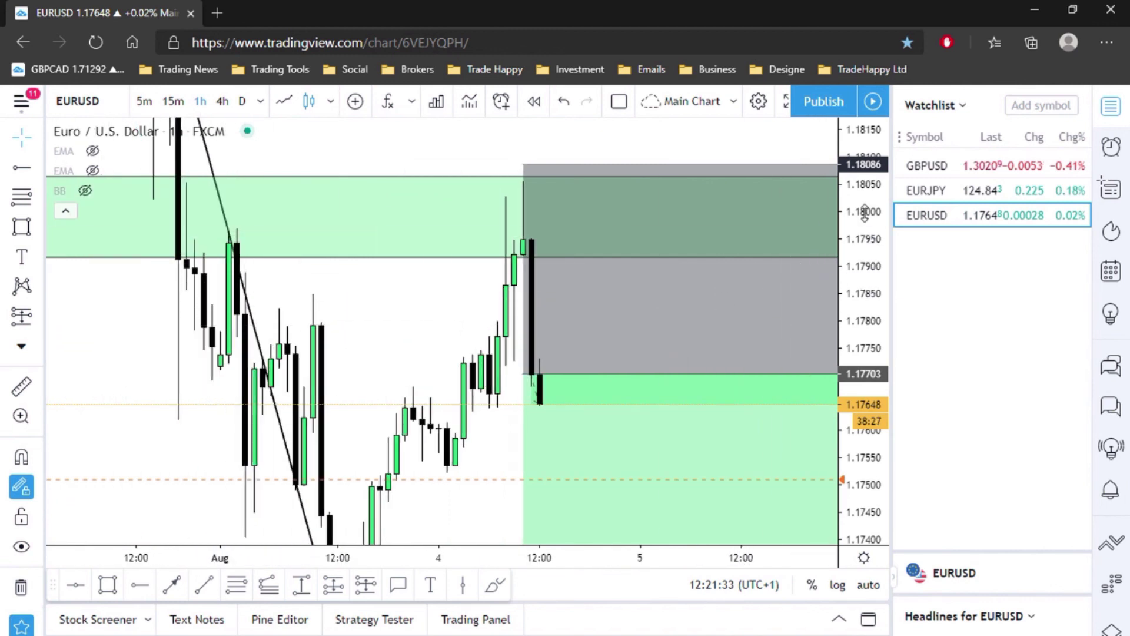
drag(853, 280, 853, 353)
drag(583, 230, 363, 180)
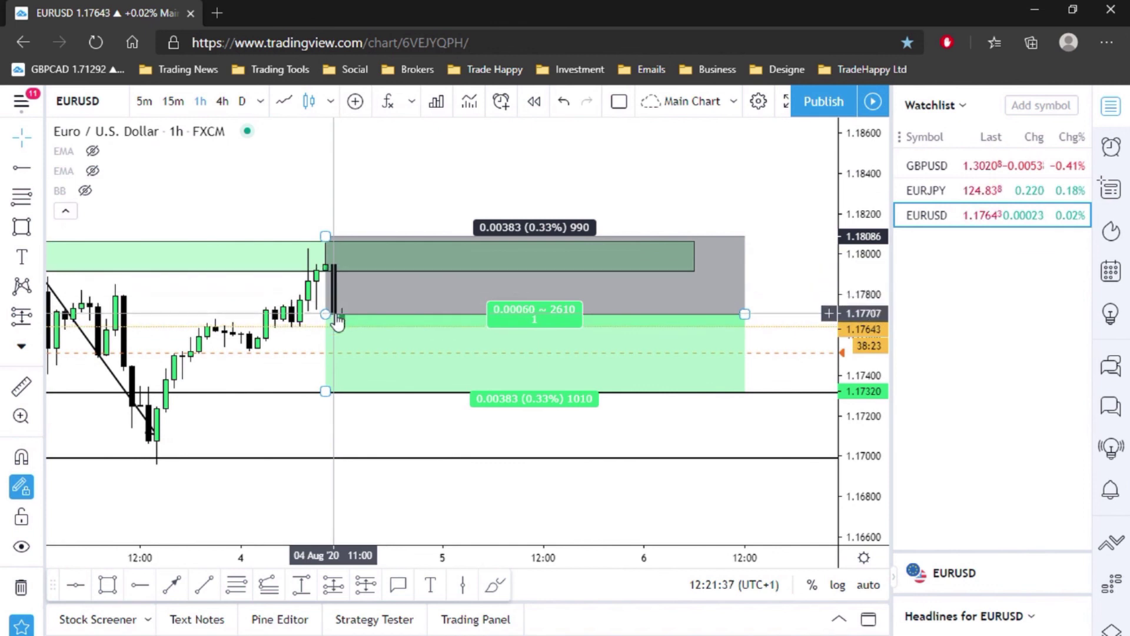
scroll(380, 454, down, 3)
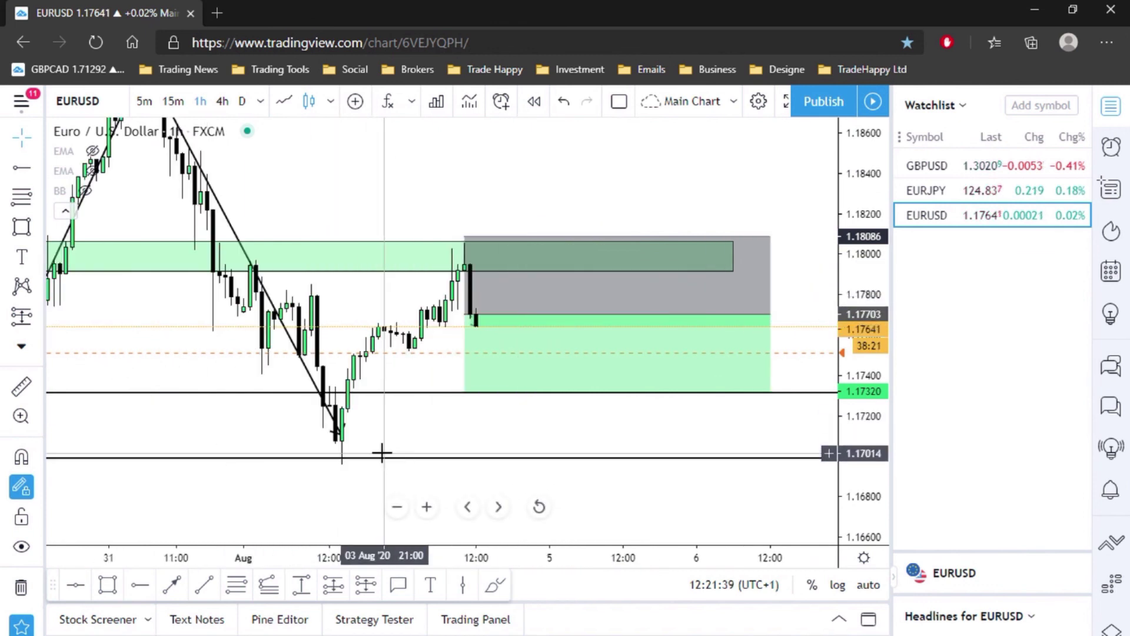
scroll(517, 399, up, 2)
scroll(626, 199, up, 2)
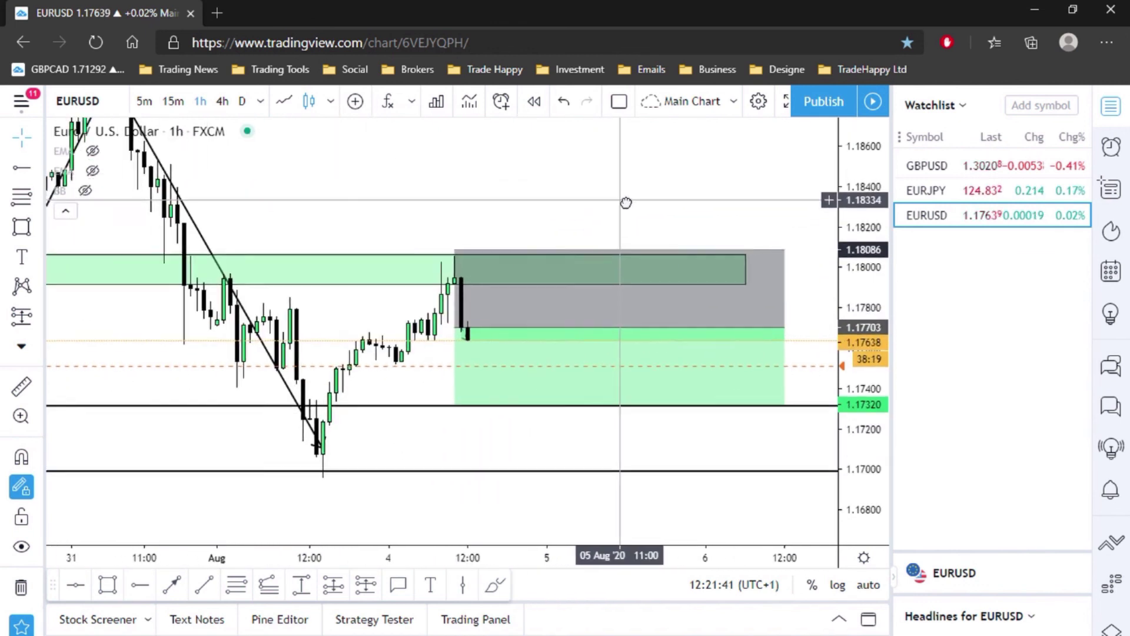